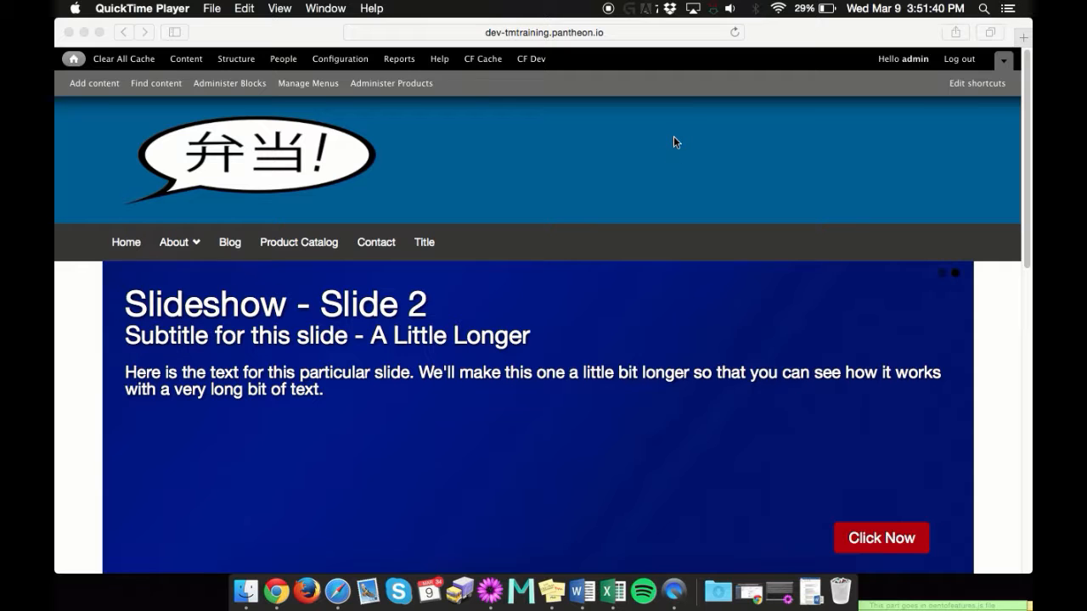
- Start a new Basic page and title it "Default"
click(675, 136)
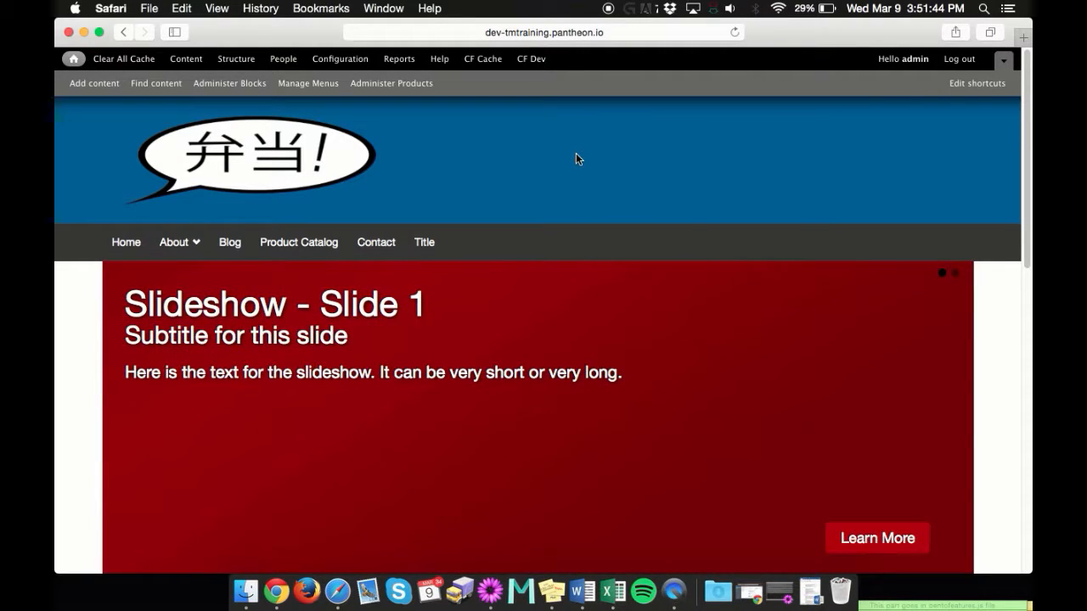
click(90, 87)
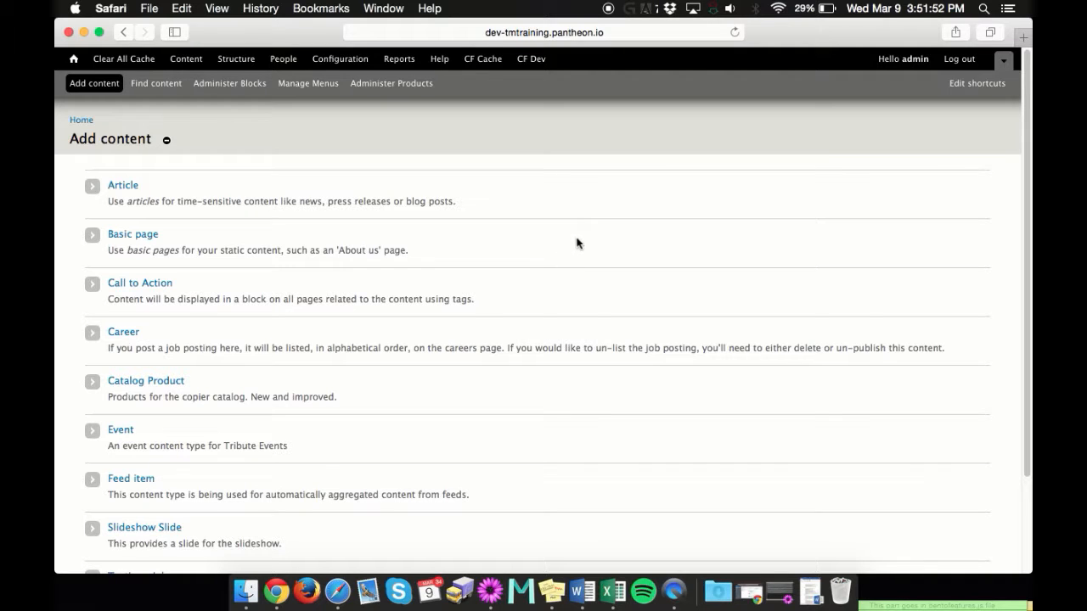
click(127, 236)
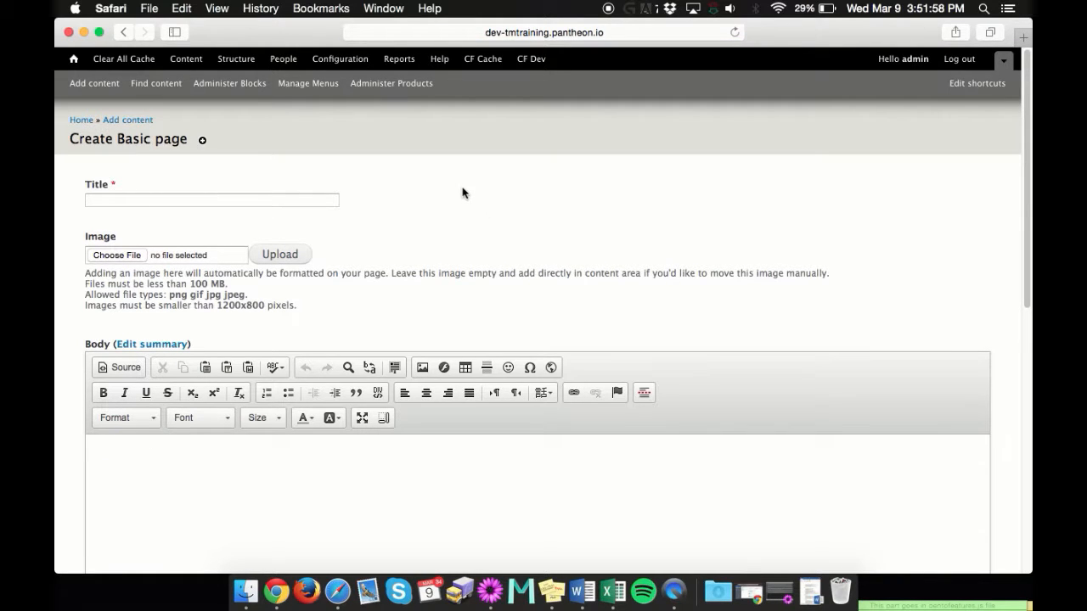
click(166, 197)
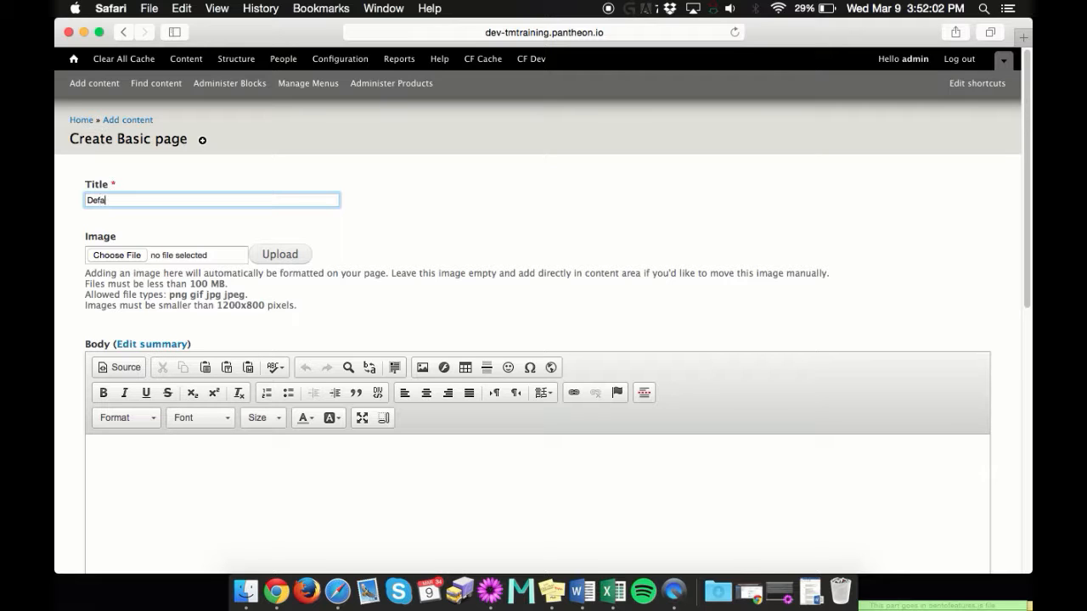
click(513, 216)
- Tag the new page with "Default"
scroll(427, 241, down, 2)
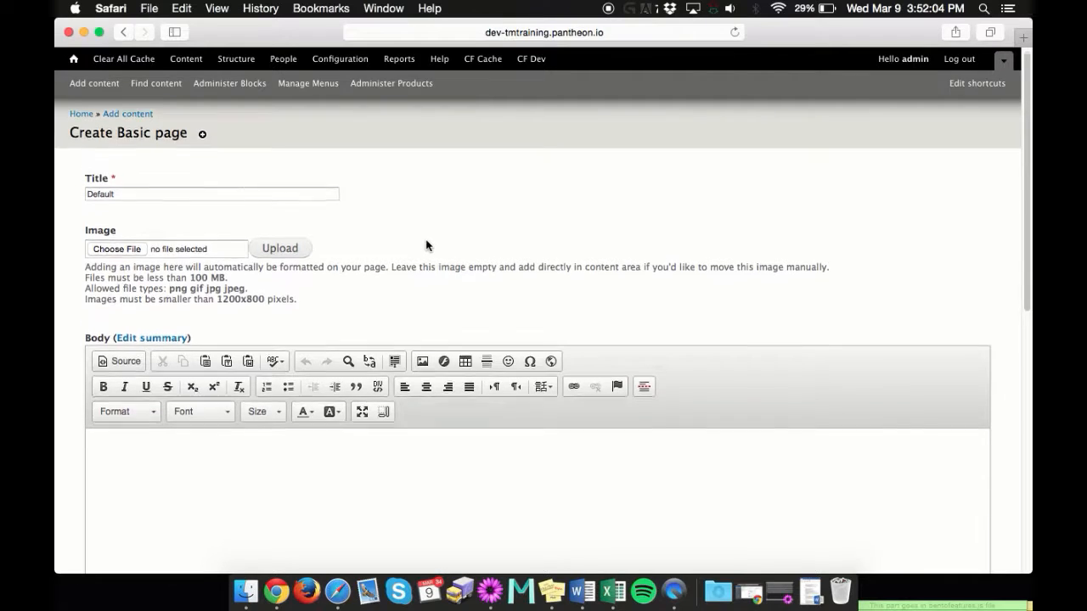
scroll(229, 374, down, 3)
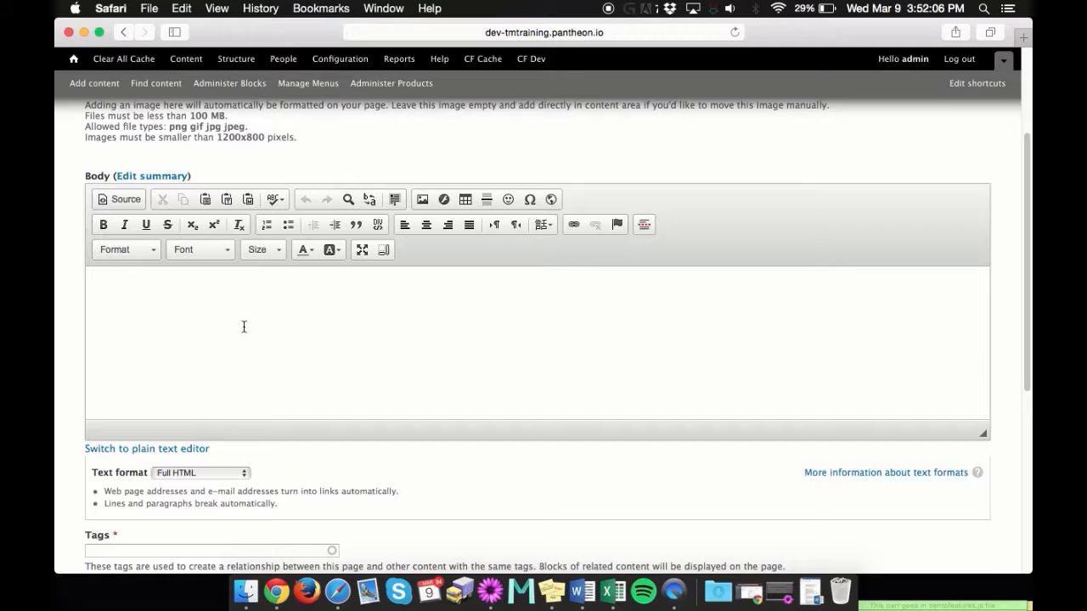
scroll(230, 305, down, 4)
click(158, 417)
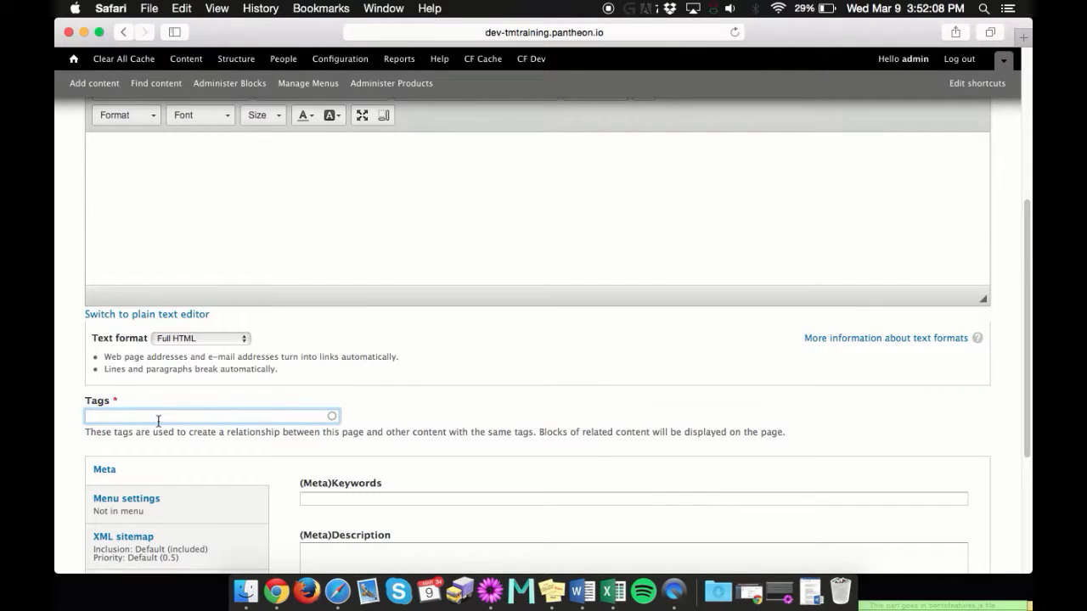
text(Default)
click(568, 374)
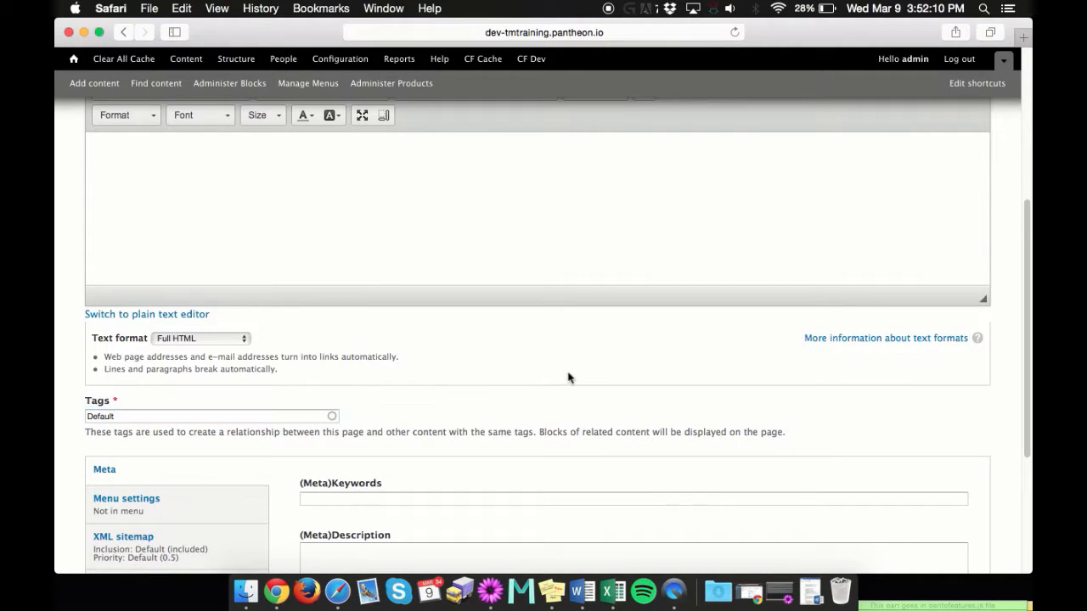
- Enable a menu link for the page in its menu settings
scroll(482, 325, down, 2)
scroll(475, 260, down, 2)
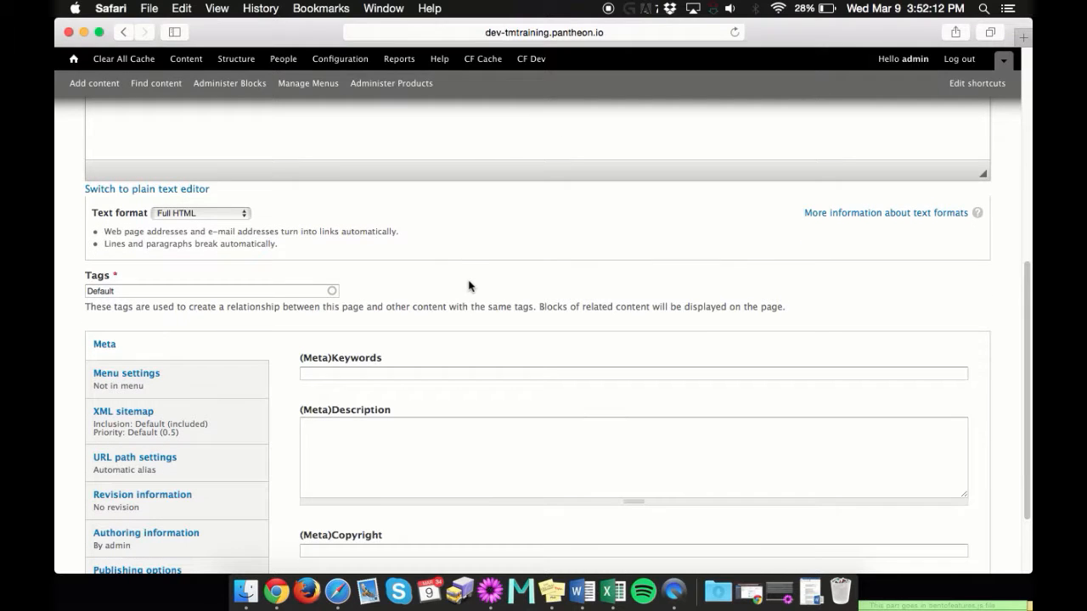
scroll(454, 285, down, 3)
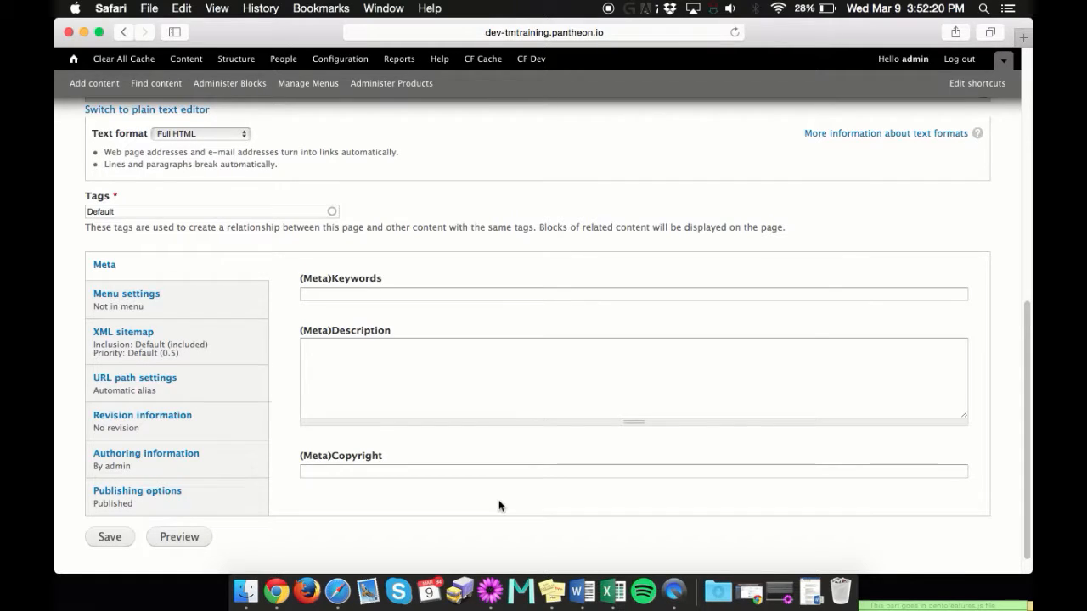
click(179, 305)
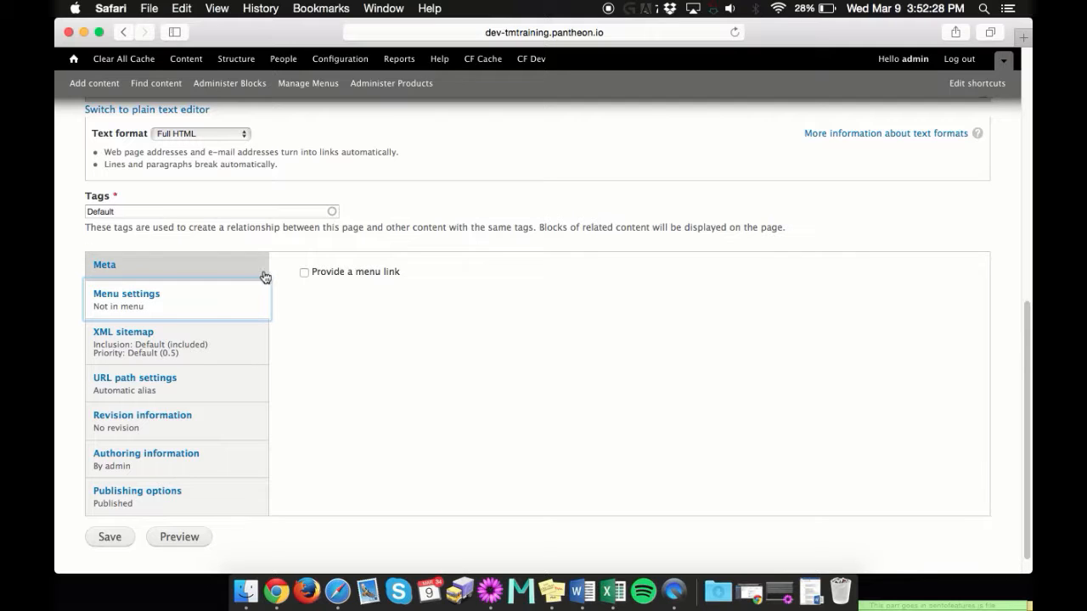
click(304, 273)
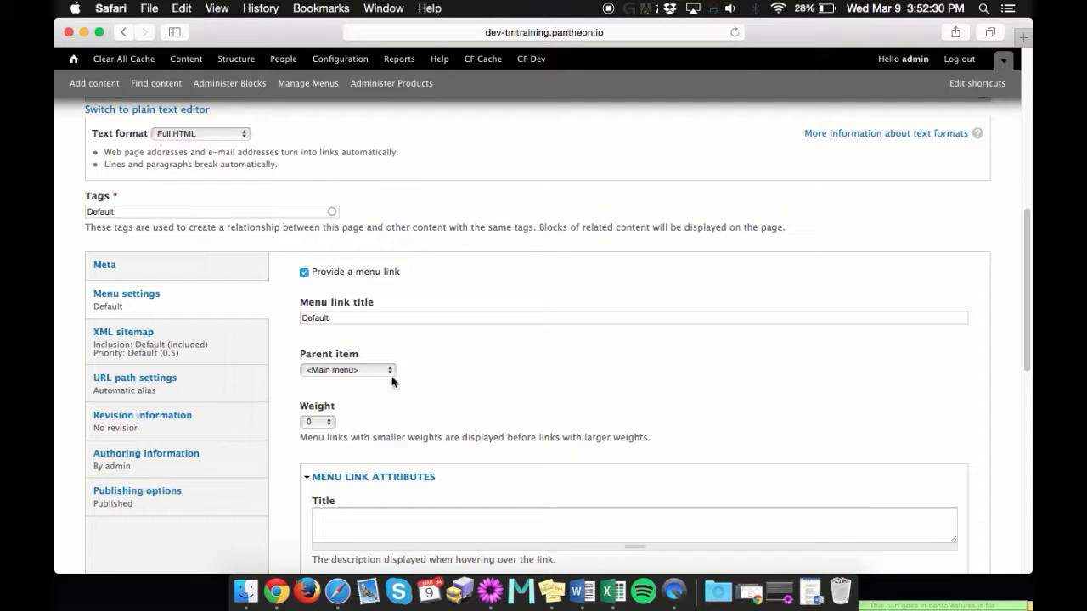
scroll(518, 372, down, 1)
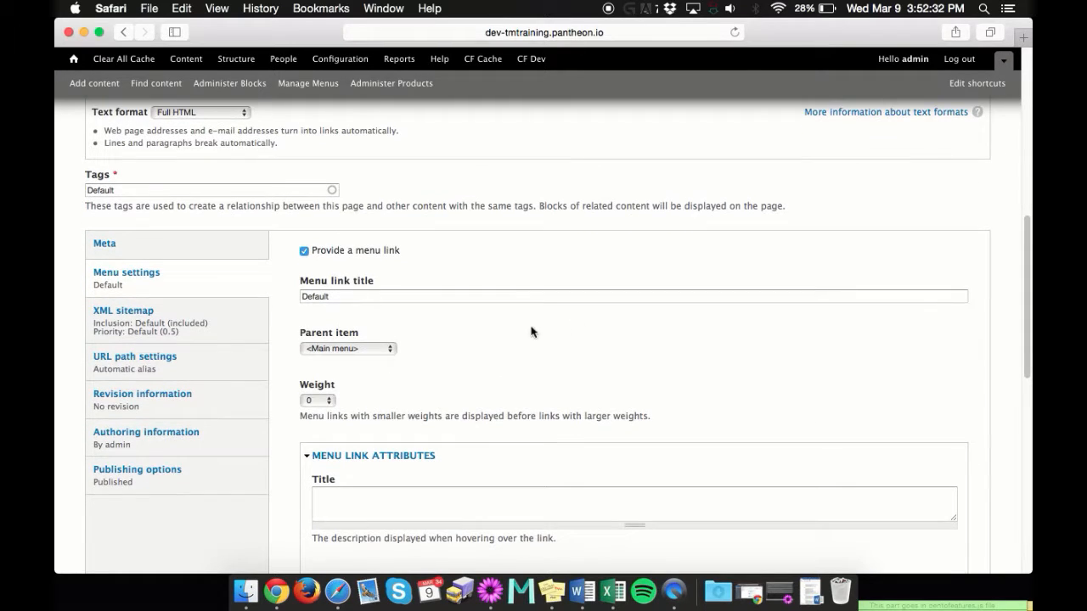
- Change the page's menu link title to "Not Default"
scroll(455, 294, up, 10)
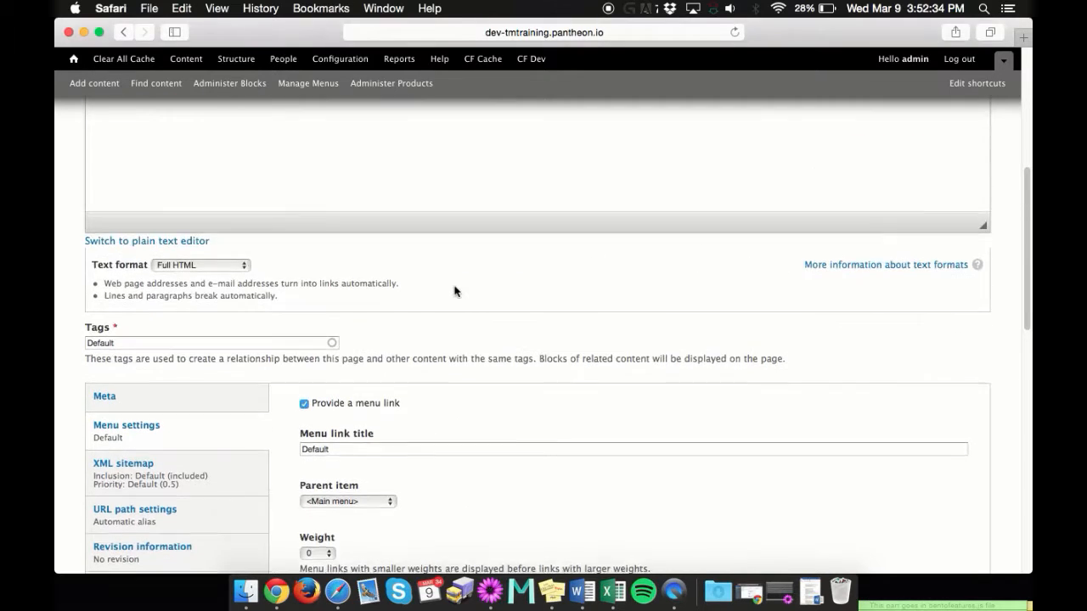
scroll(441, 280, up, 2)
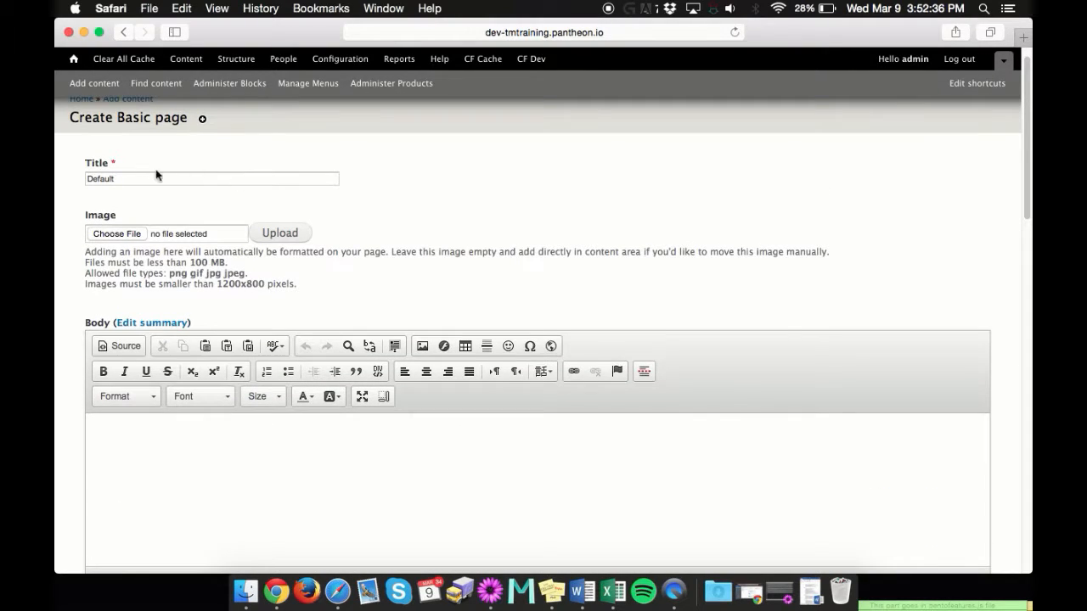
scroll(510, 274, down, 12)
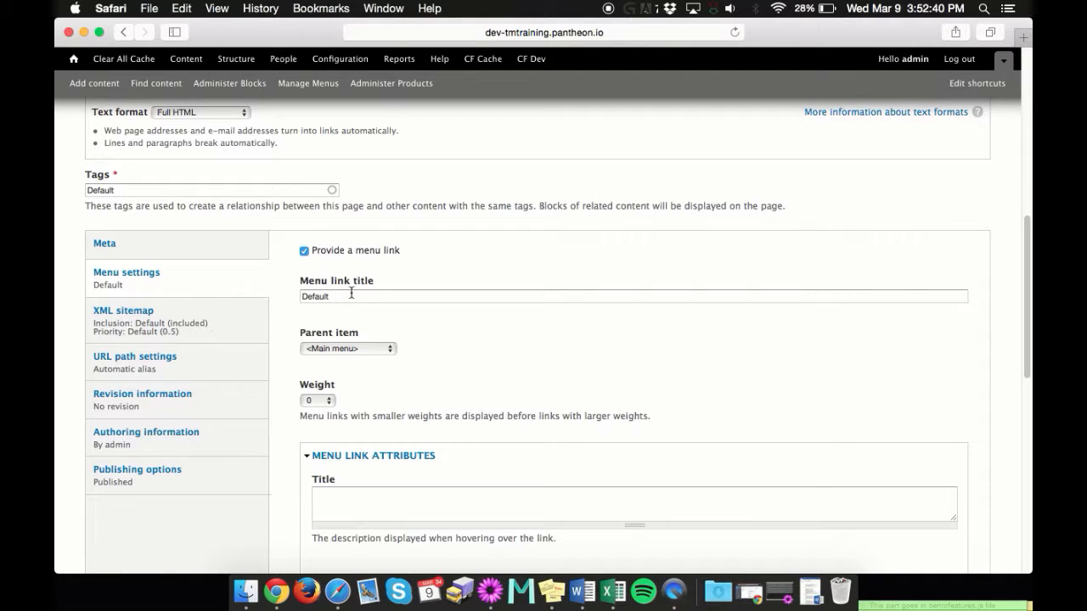
double_click(353, 295)
text(Not)
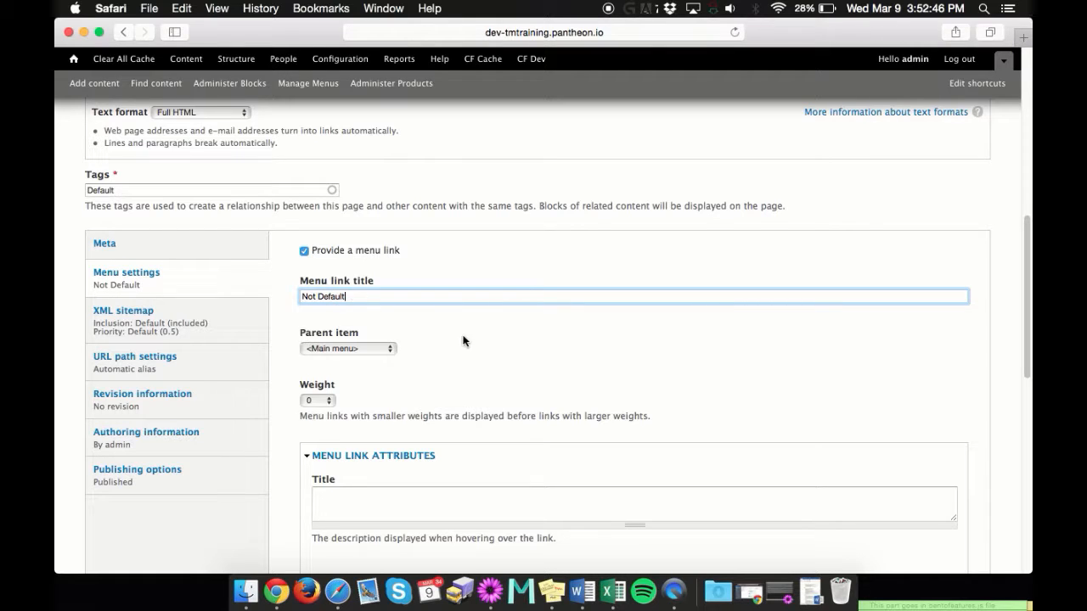
key(Tab)
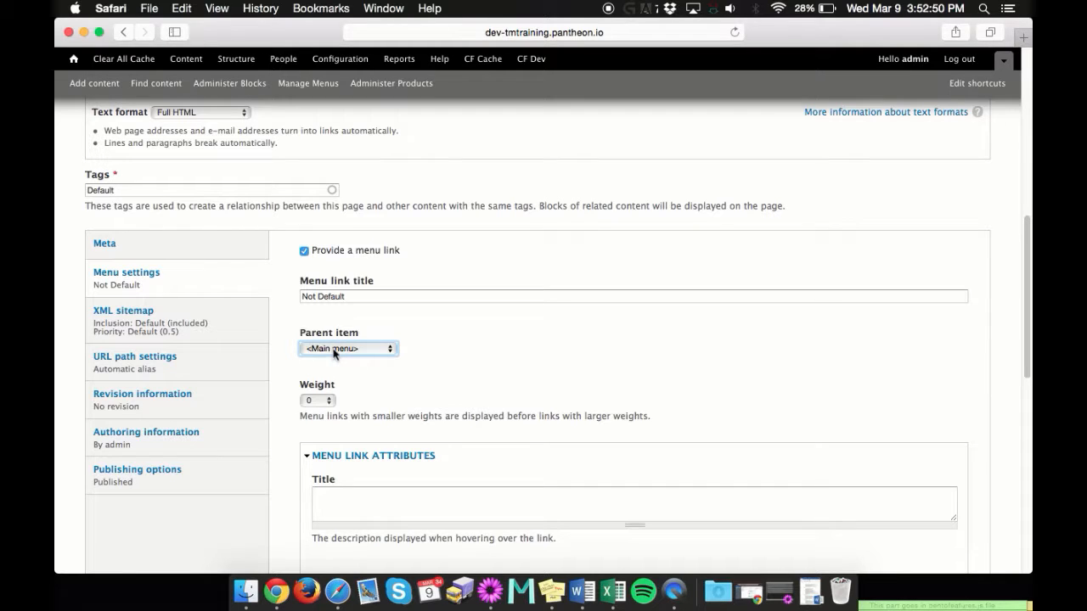
- Examine the parent items available for the menu link, keeping the main menu as parent
click(508, 352)
scroll(484, 347, down, 2)
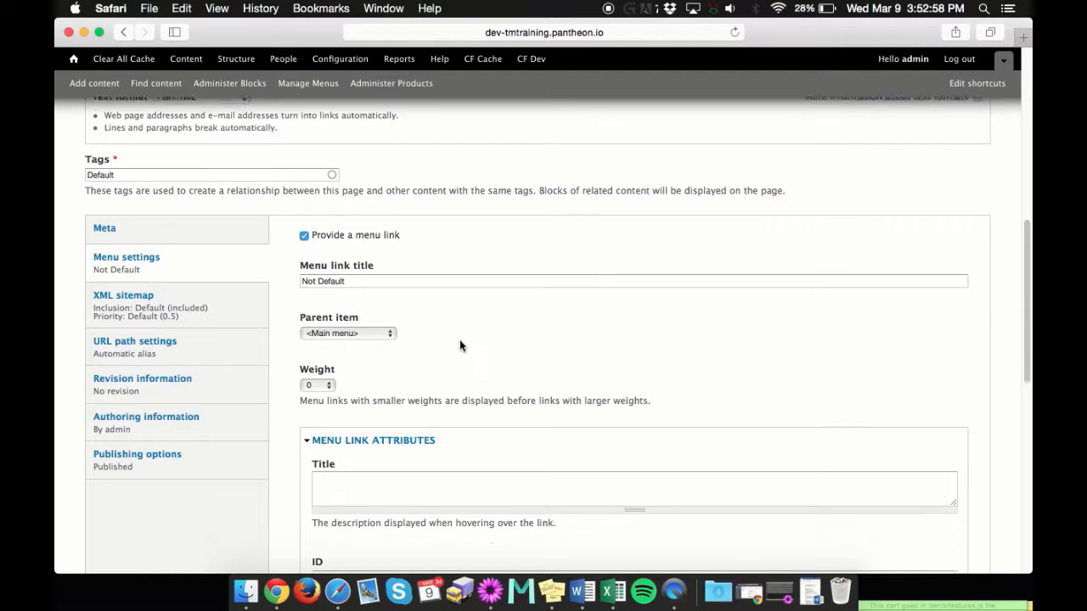
scroll(407, 343, down, 2)
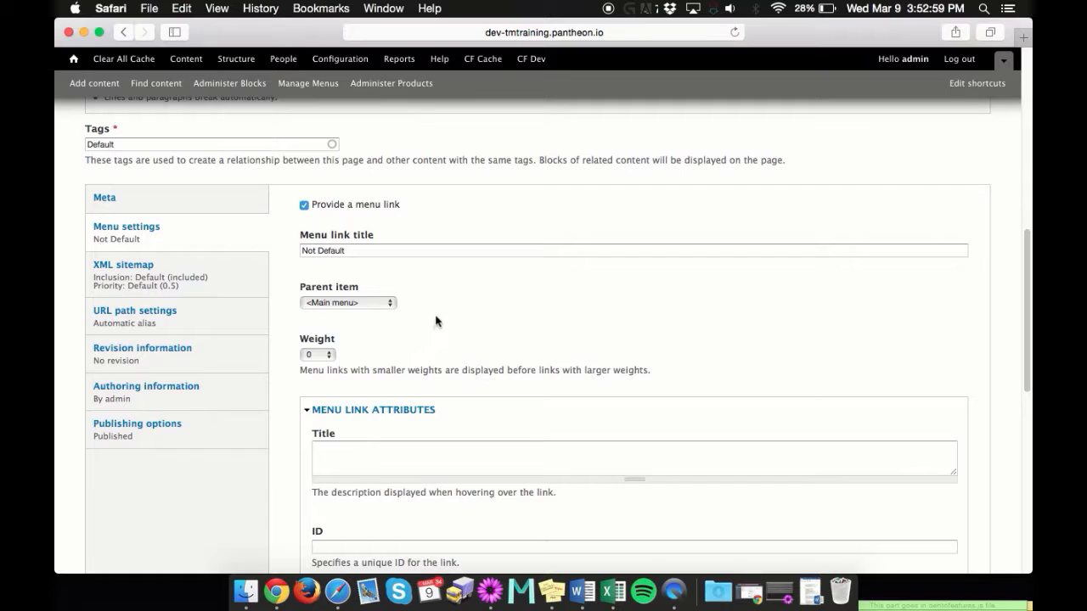
click(354, 304)
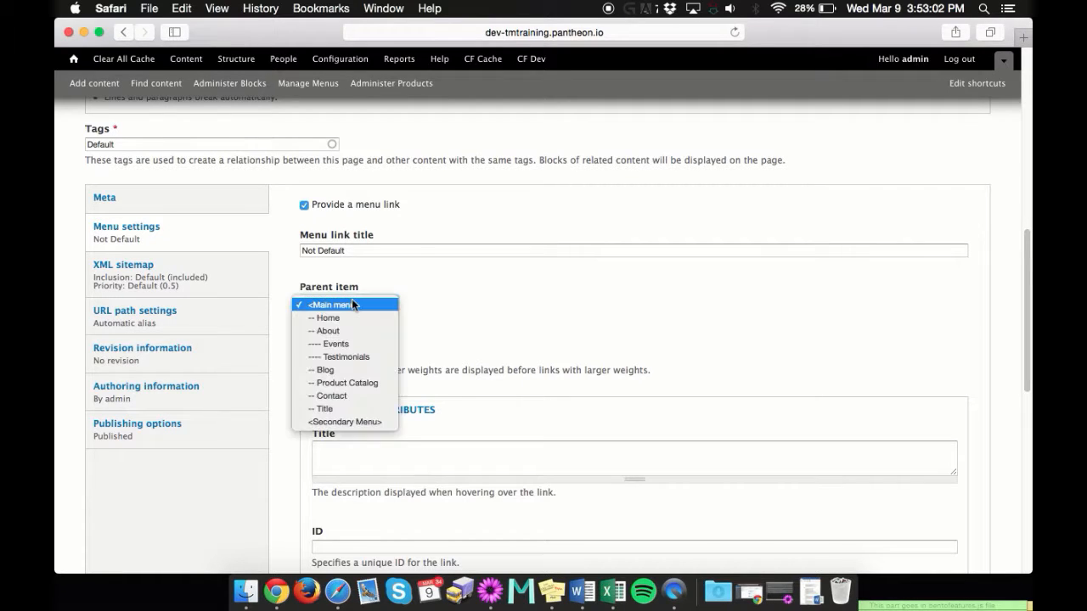
click(656, 304)
- Open the site's home page in a new tab to examine the main navigation, and return to the page form
right_click(90, 65)
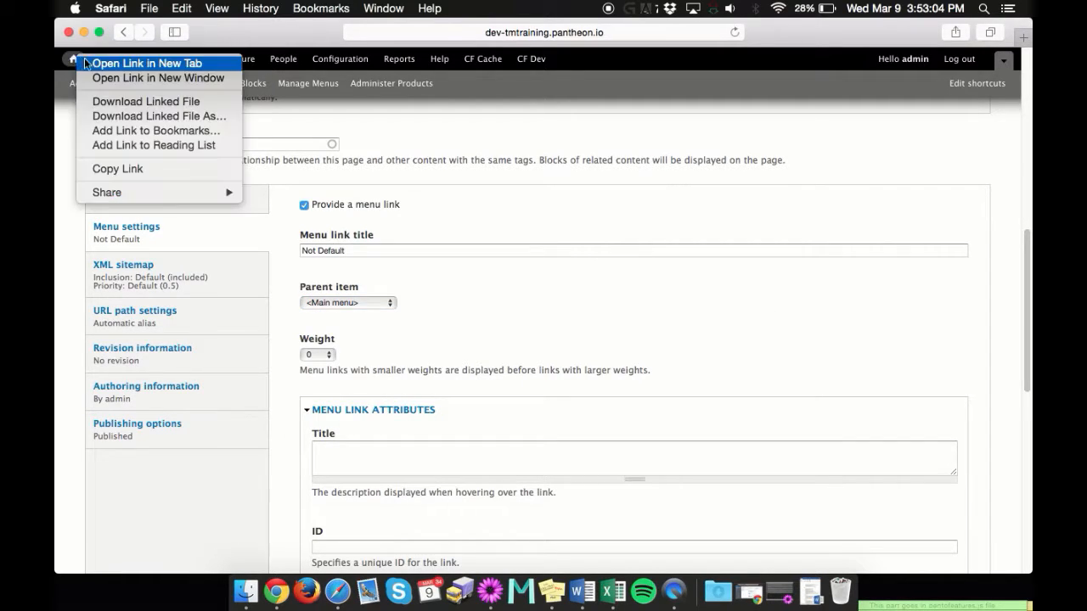
click(110, 67)
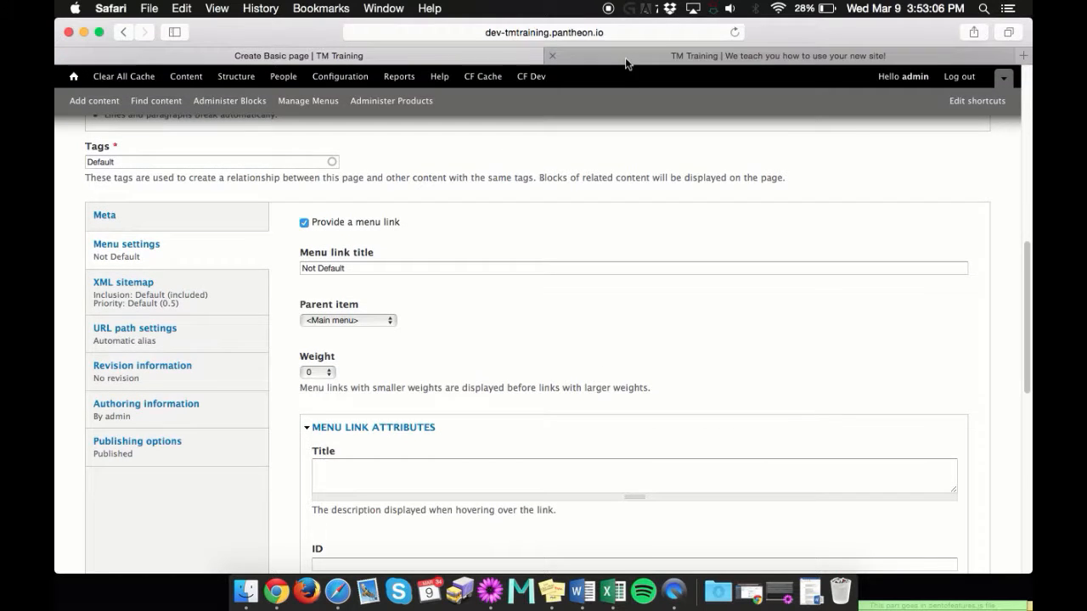
click(625, 59)
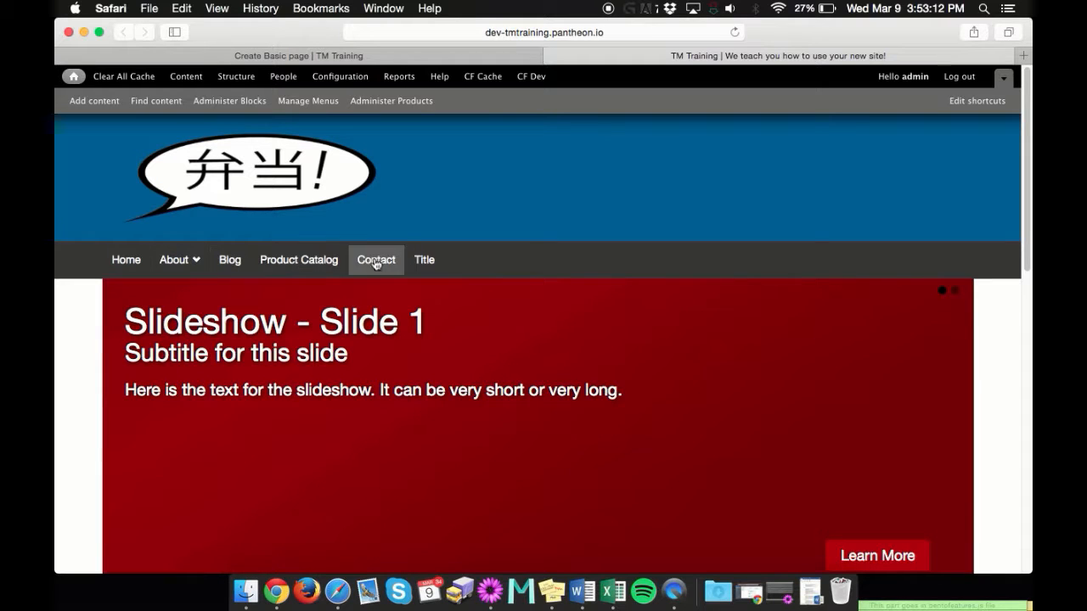
click(382, 57)
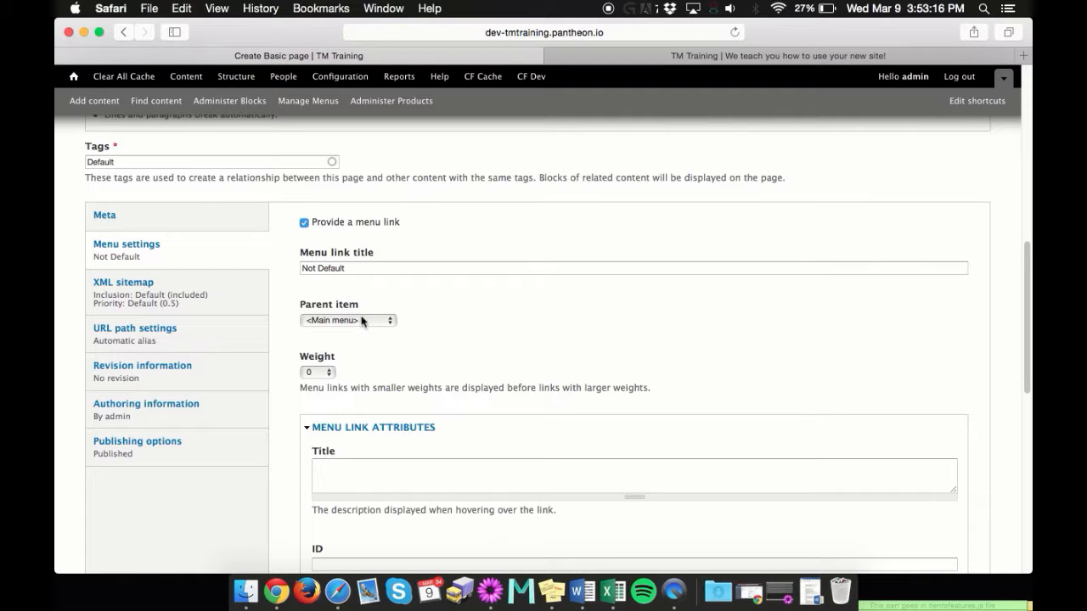
- Examine the menu link's weight setting and its link attributes, from title and ID to style and access key
scroll(466, 317, down, 1)
scroll(472, 314, down, 2)
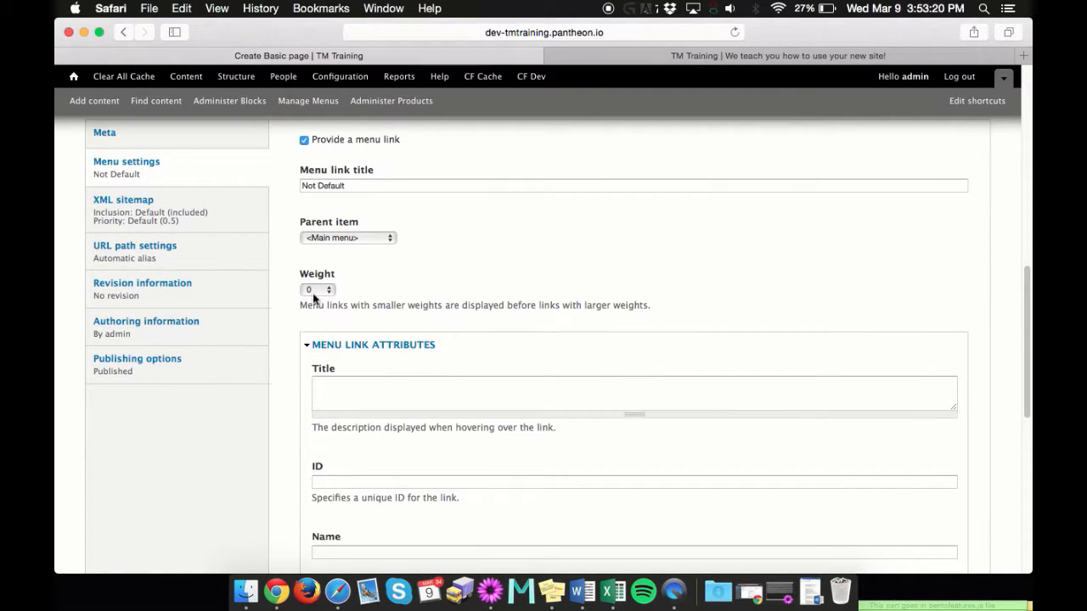
scroll(365, 276, down, 1)
scroll(365, 271, down, 5)
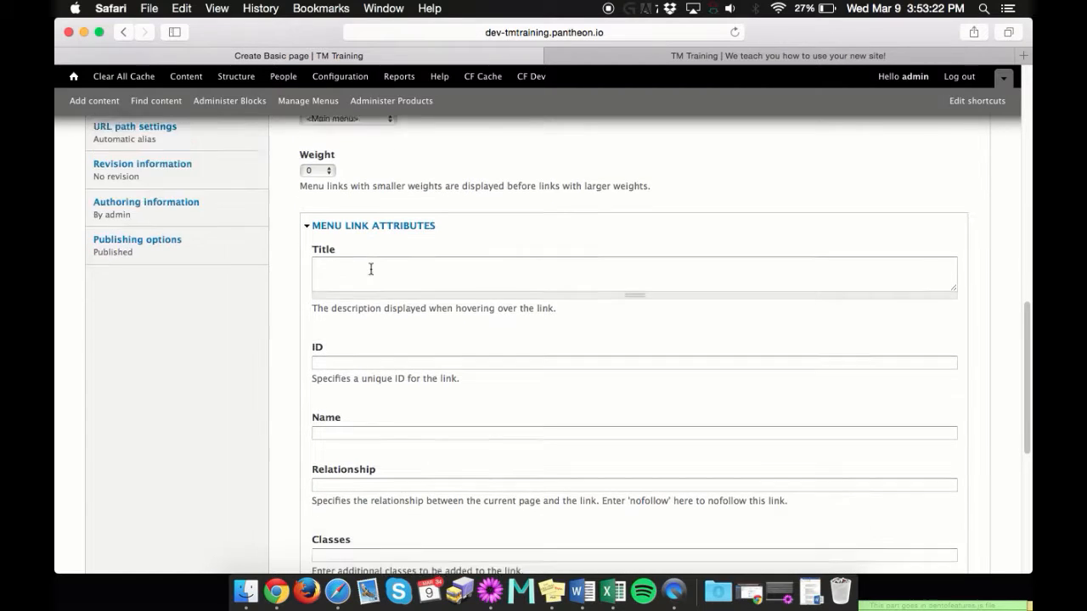
scroll(369, 237, down, 1)
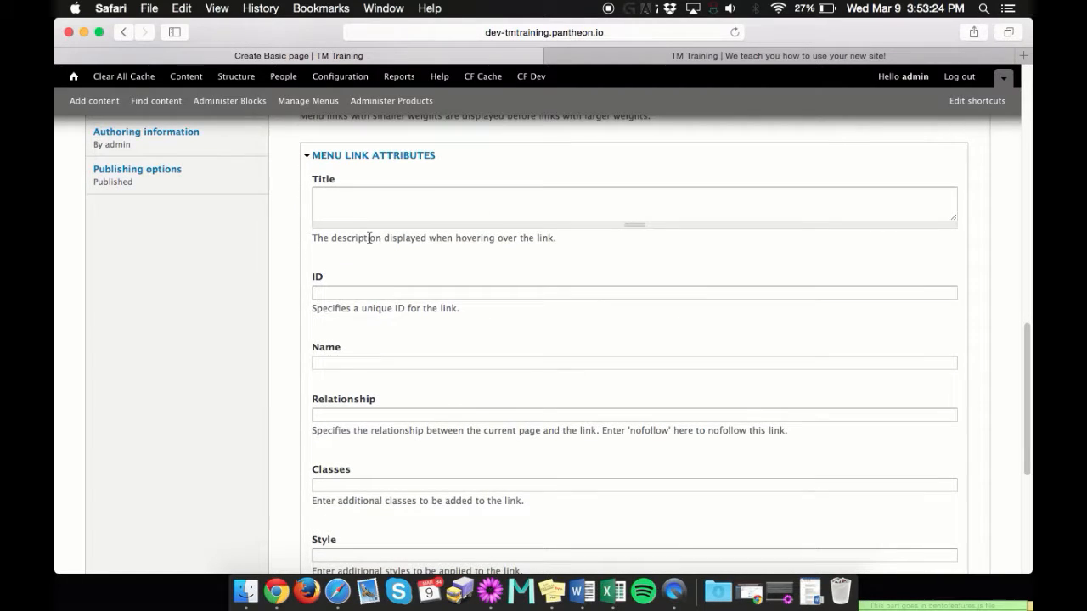
scroll(369, 238, down, 1)
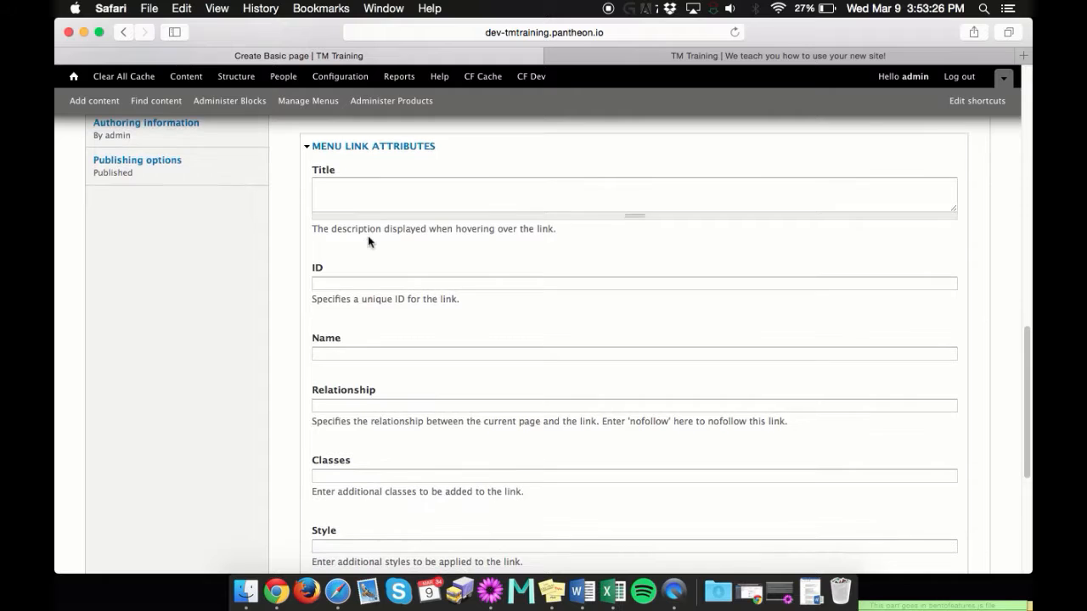
scroll(376, 241, down, 1)
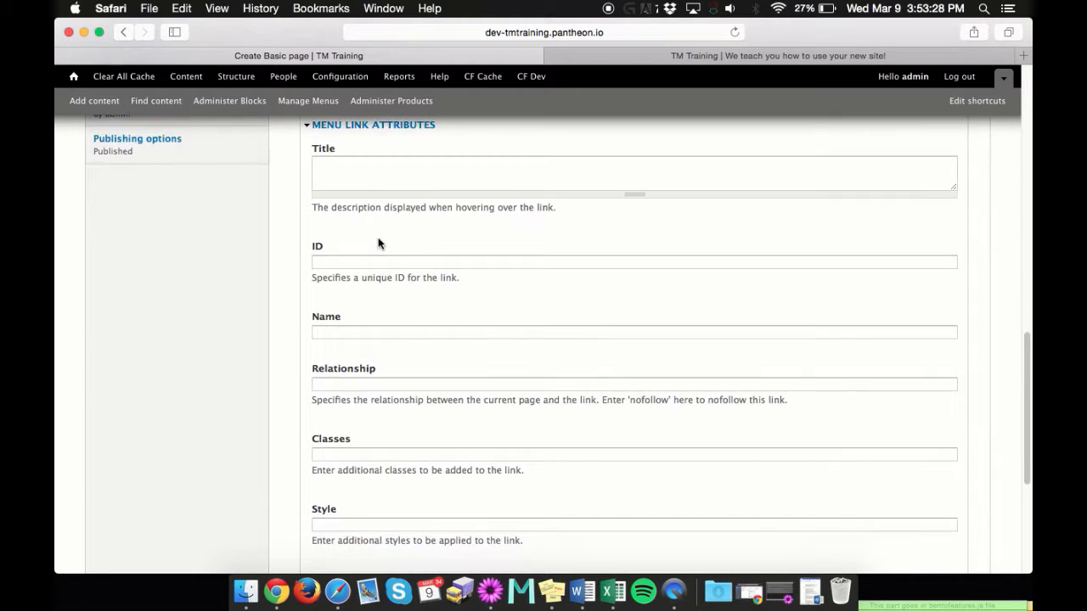
scroll(344, 153, down, 4)
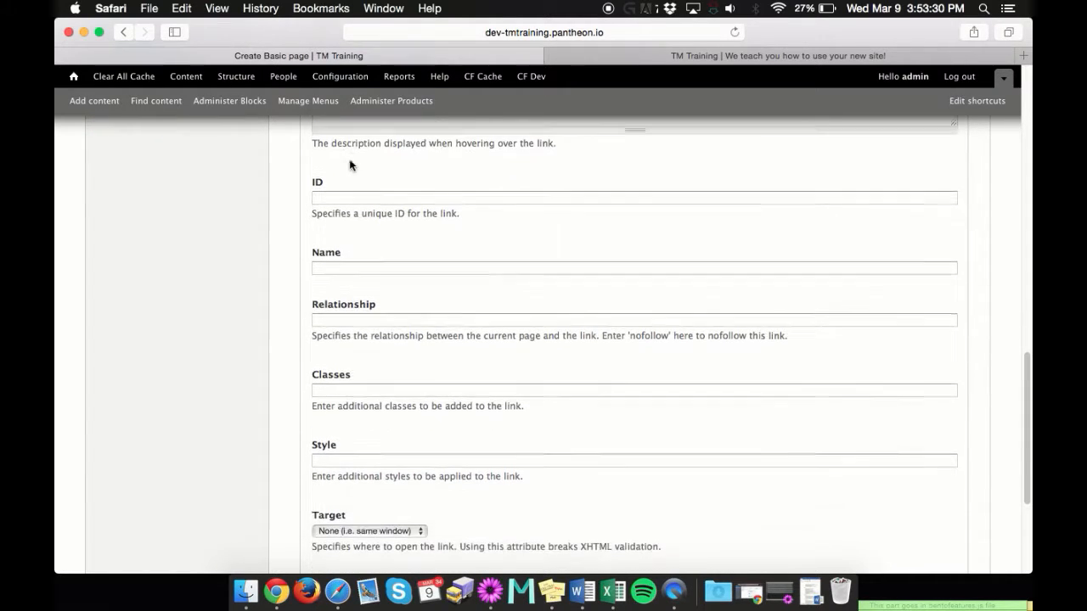
scroll(349, 166, down, 5)
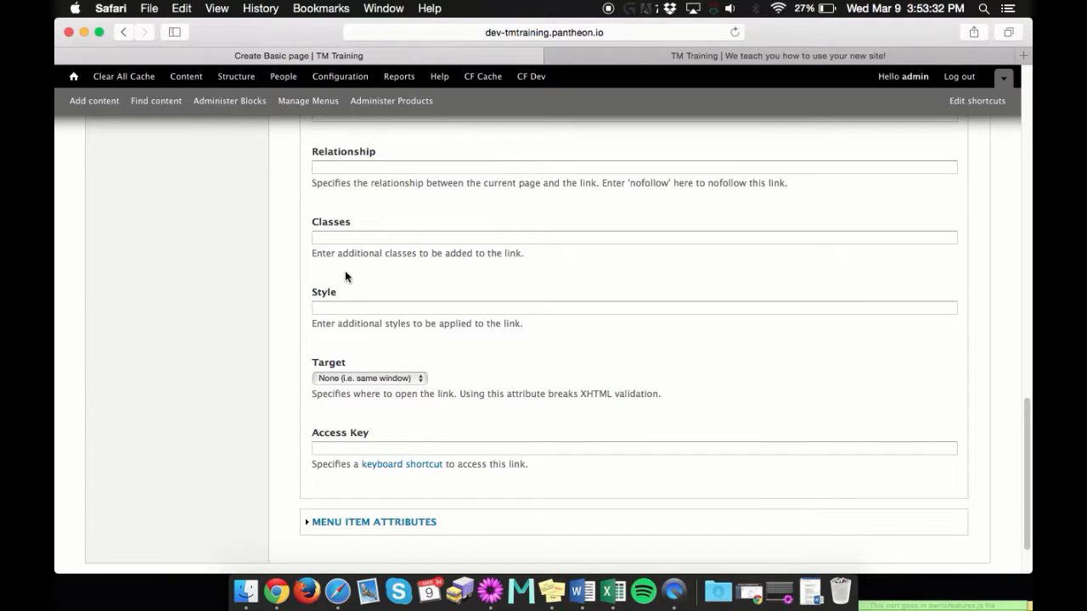
- Review the Target options for opening the menu link, keeping the same-window setting, and return to the main menu link settings
click(359, 379)
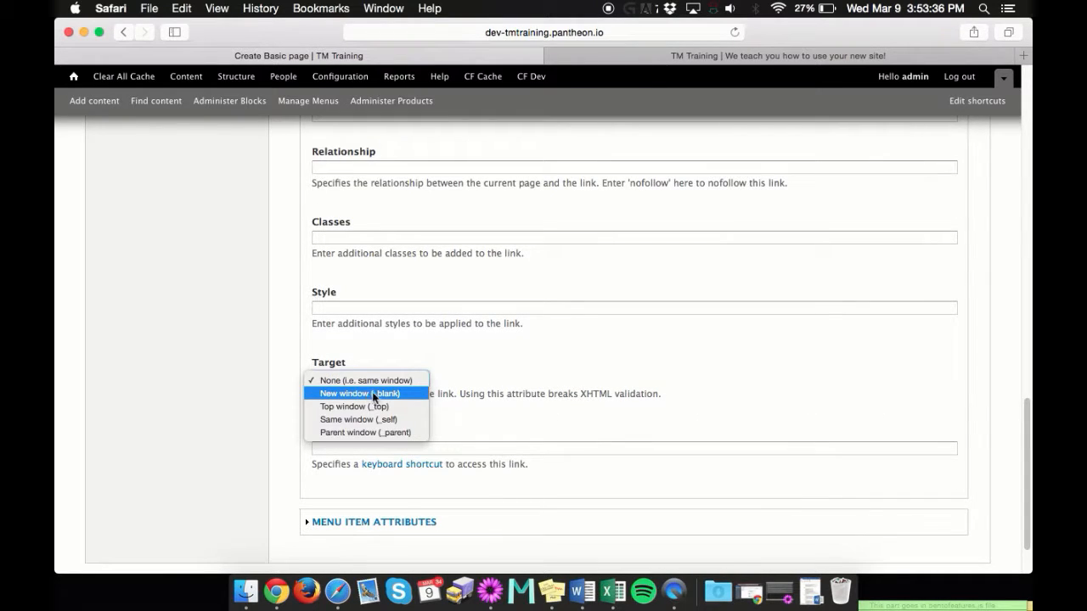
click(501, 365)
click(380, 381)
click(556, 352)
scroll(473, 473, down, 3)
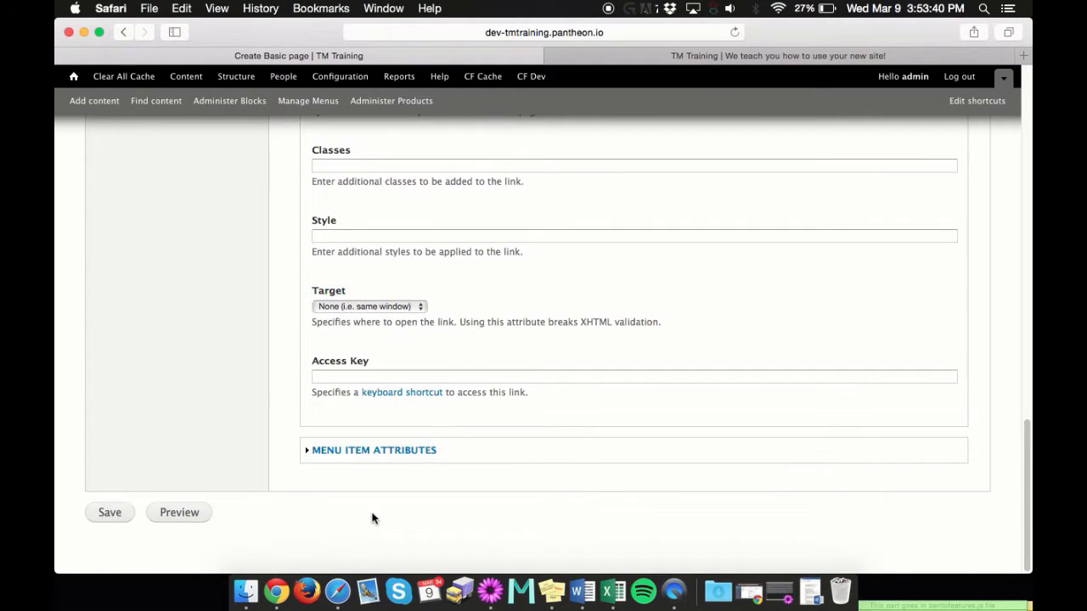
scroll(371, 524, up, 10)
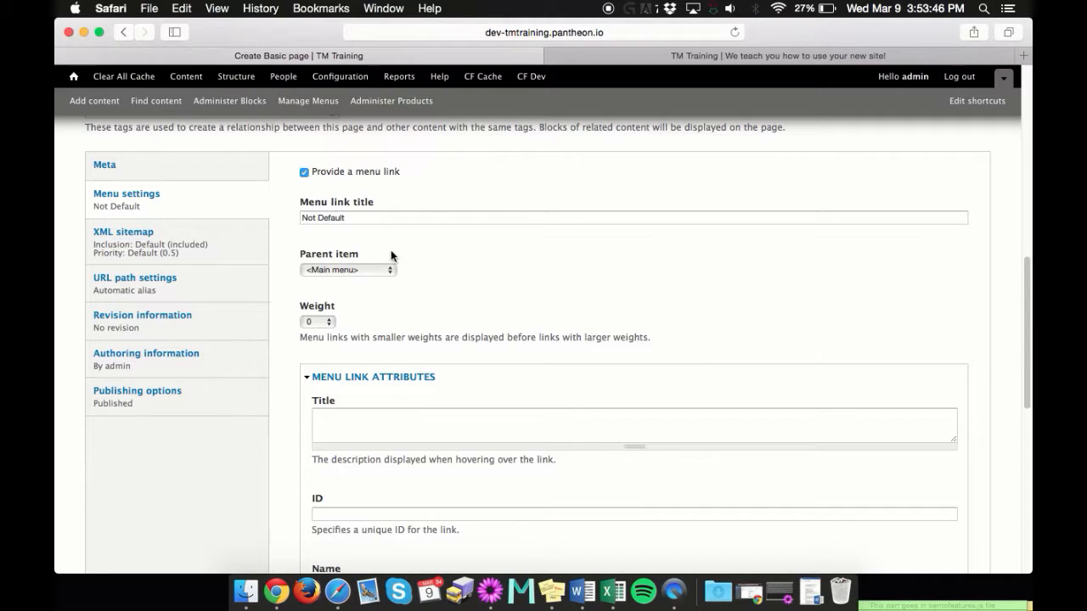
- Save the new Basic page with its main menu link
scroll(486, 255, down, 1)
scroll(486, 255, down, 8)
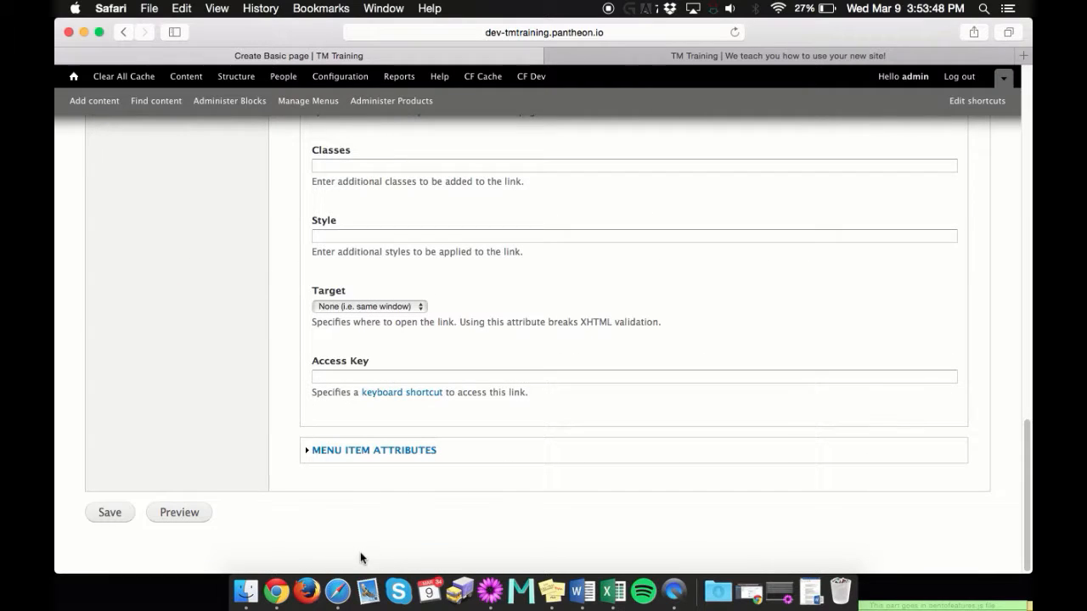
click(122, 515)
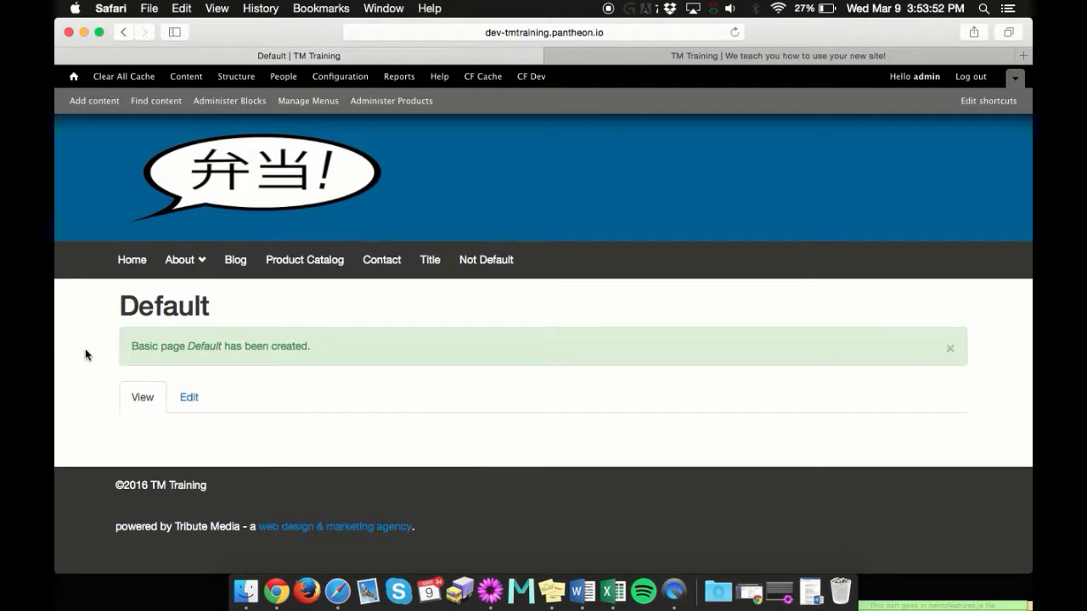
- Go to the site's home page and follow the Not Default link in the main navigation to check its target page
click(241, 180)
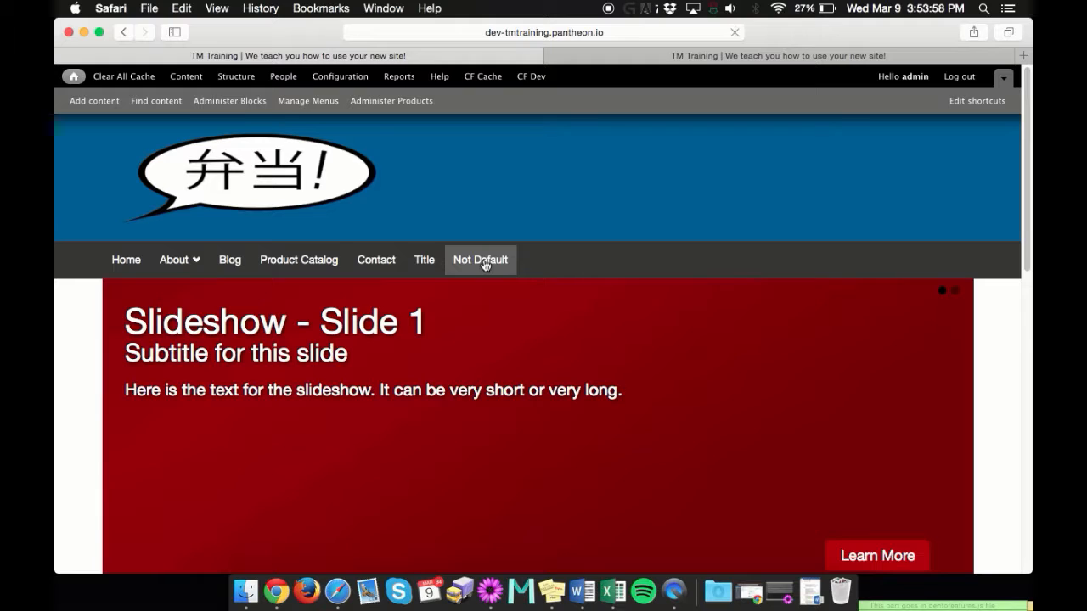
click(485, 264)
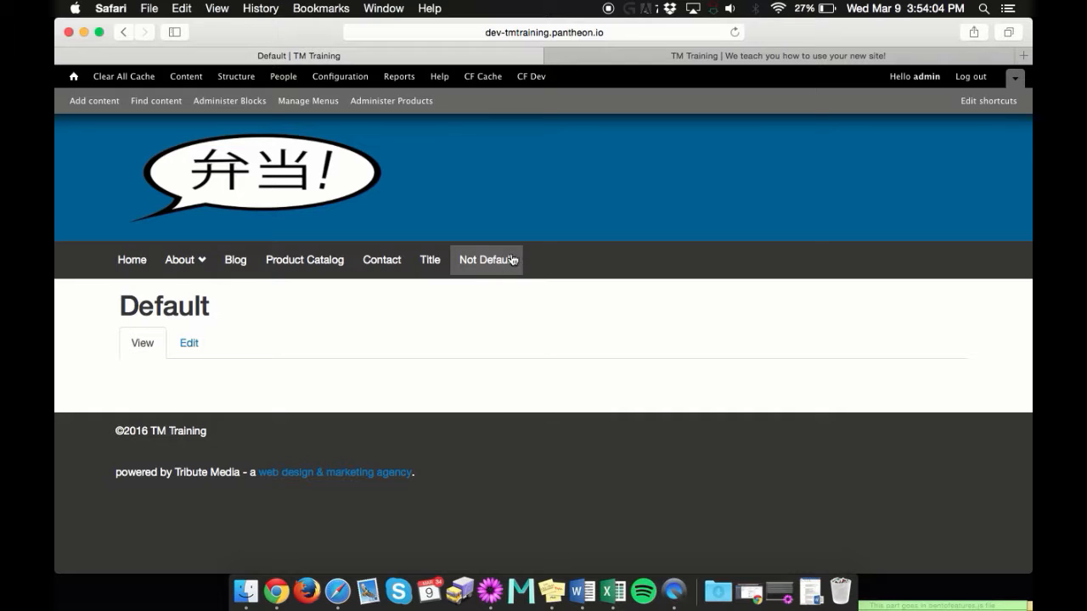
mouse_move(191, 265)
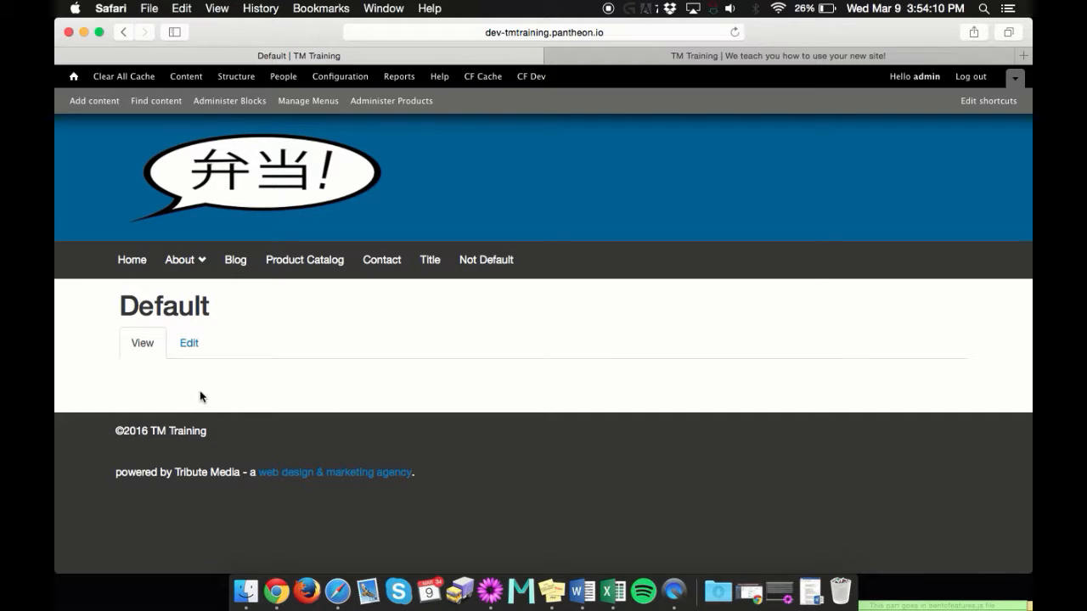
- Edit the Default page to place its menu link under the parent item About, and save the page
click(186, 344)
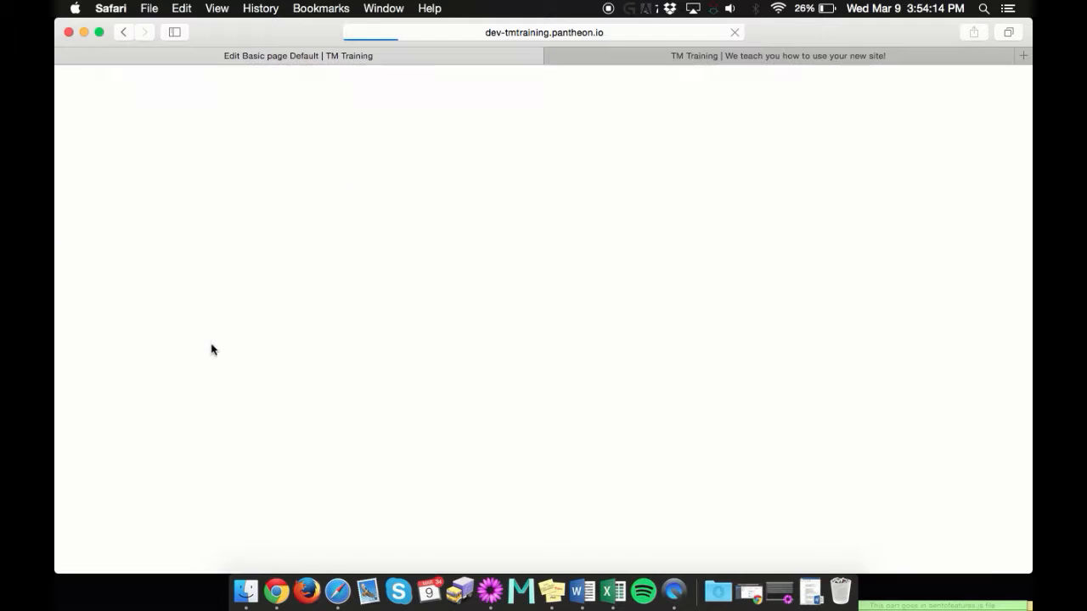
scroll(490, 328, down, 3)
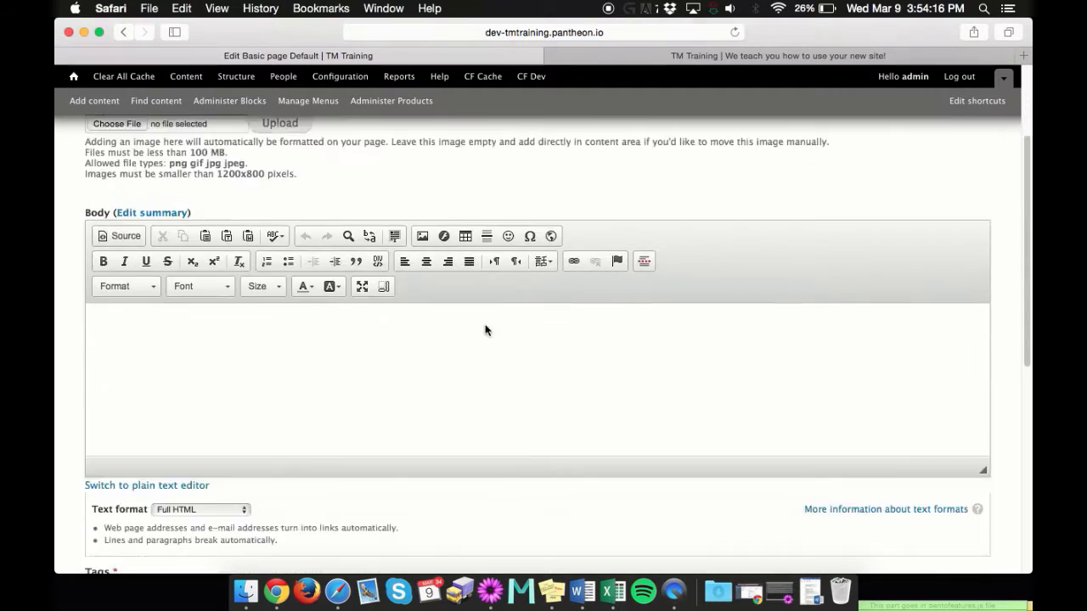
scroll(487, 329, down, 8)
click(141, 246)
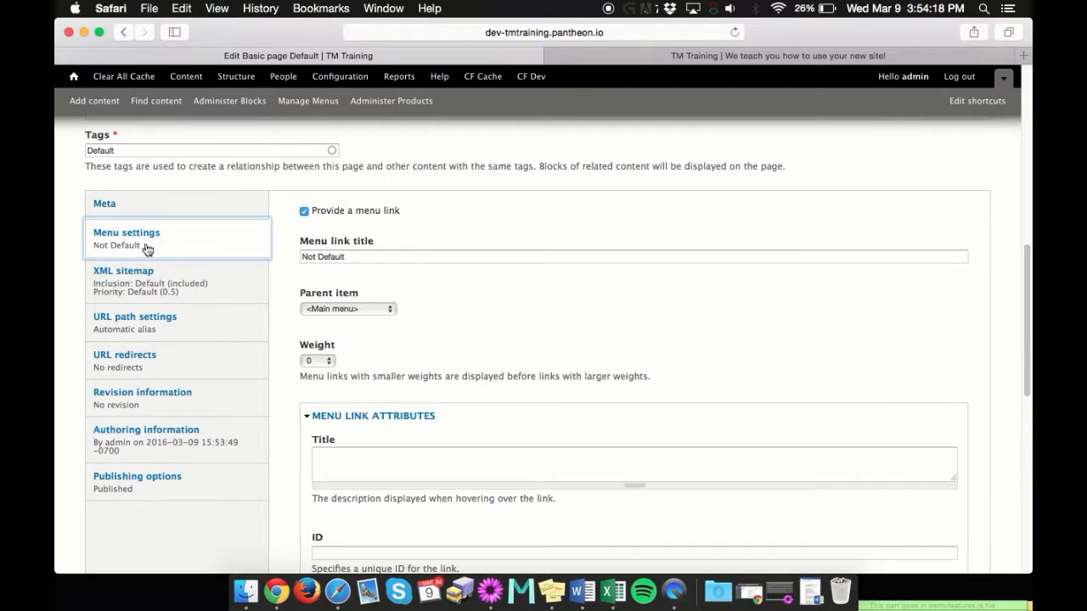
click(367, 310)
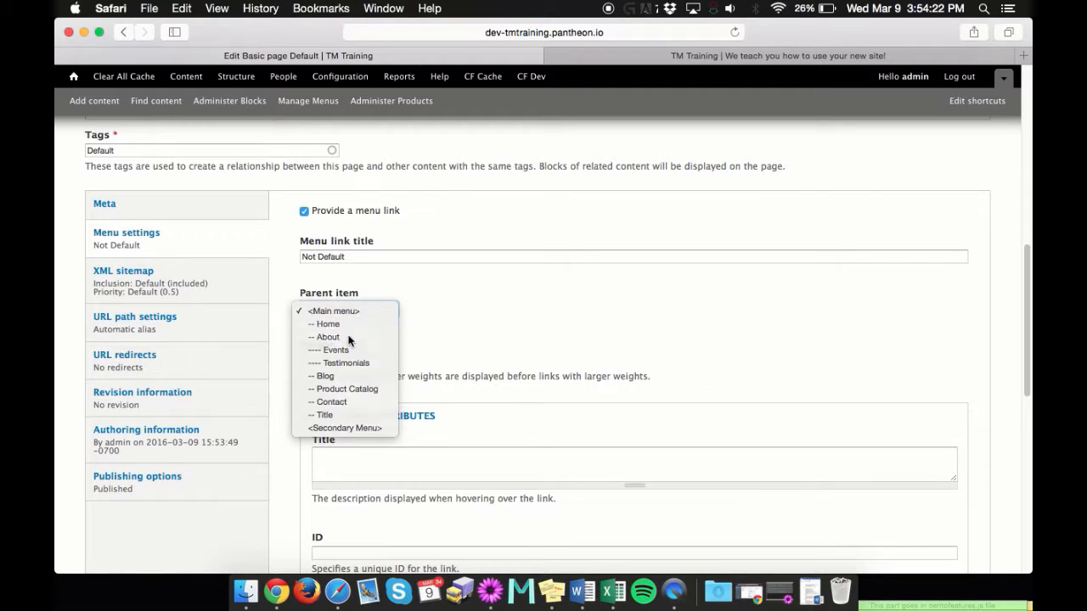
click(344, 337)
click(542, 331)
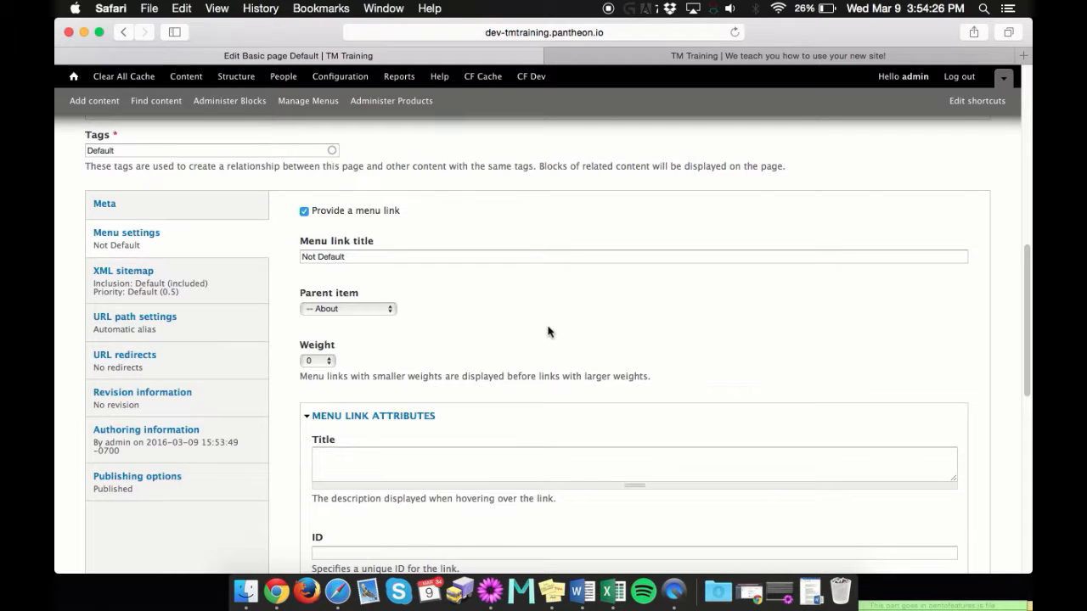
scroll(457, 297, down, 5)
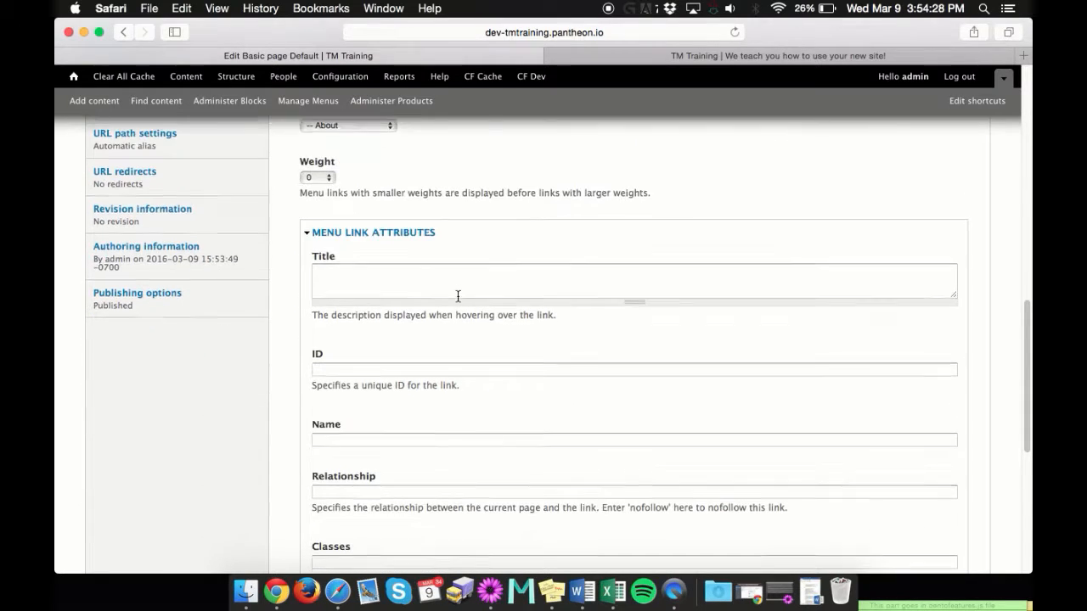
scroll(457, 295, down, 10)
click(102, 555)
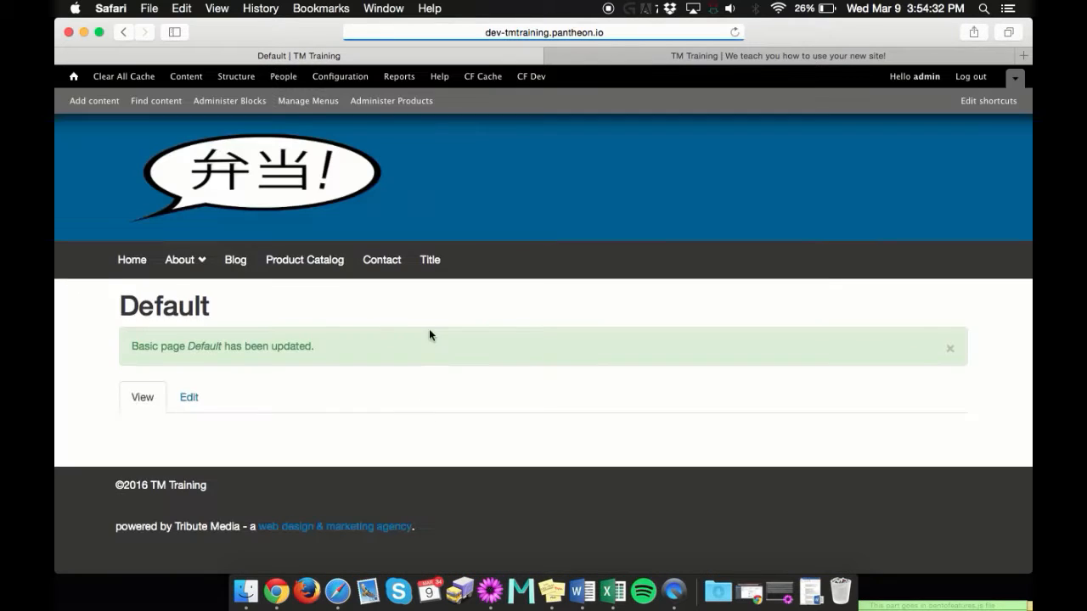
- Return to the home page and open Not Default from the About submenu to check the link's new position
click(237, 185)
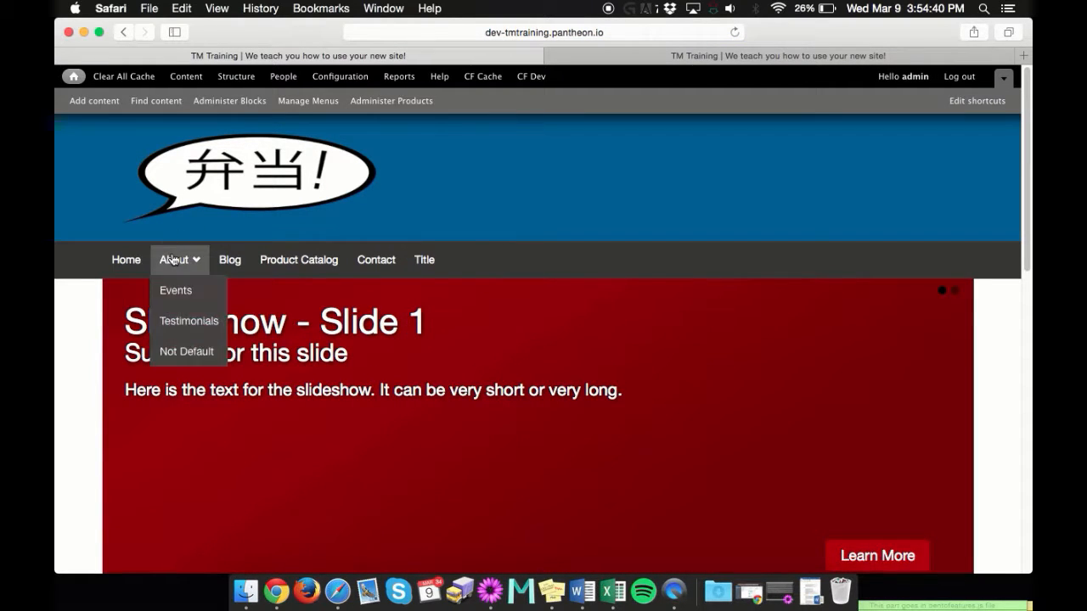
click(180, 355)
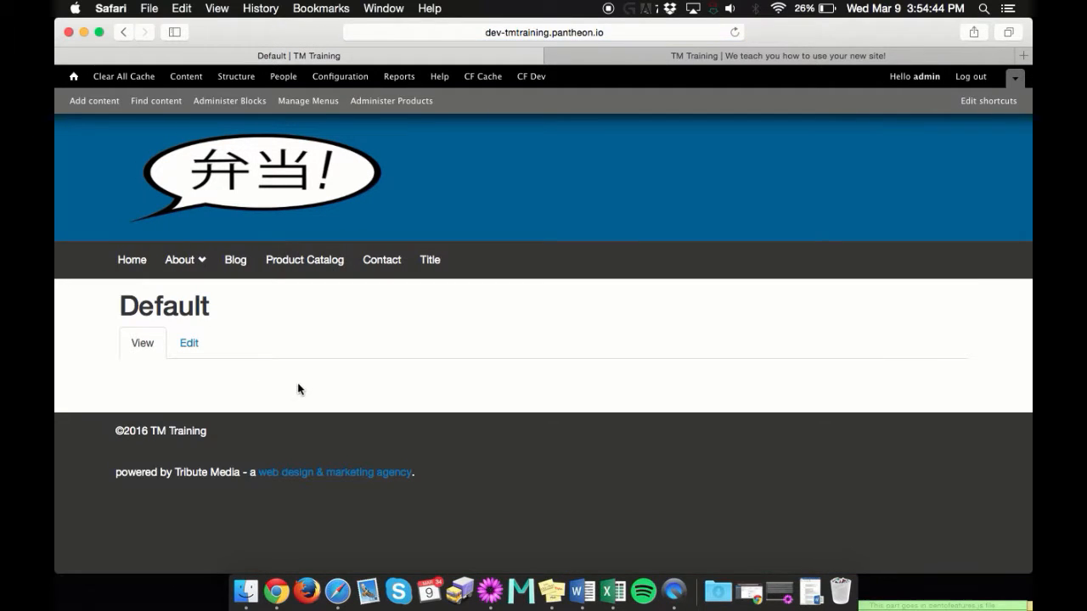
- Edit the Default page to stop providing a menu link, and save the page
click(189, 344)
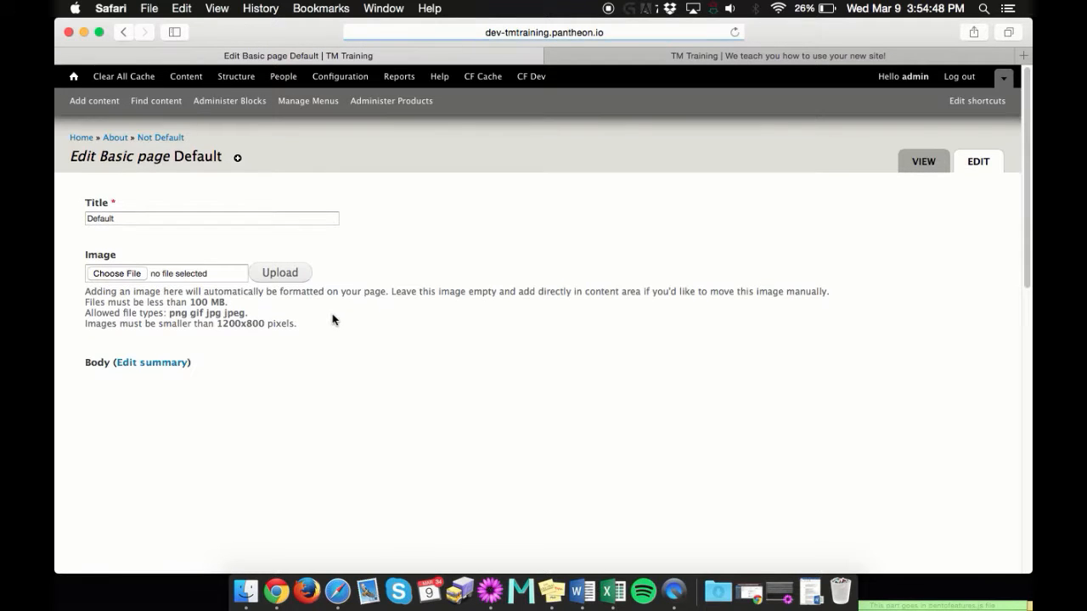
scroll(332, 323, down, 10)
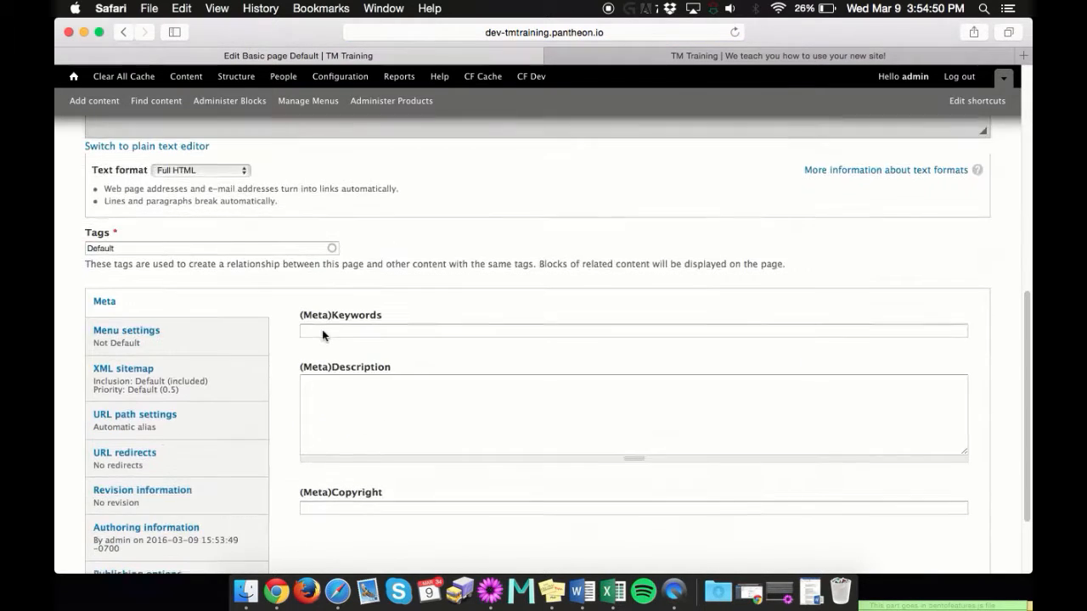
scroll(323, 334, down, 3)
click(197, 251)
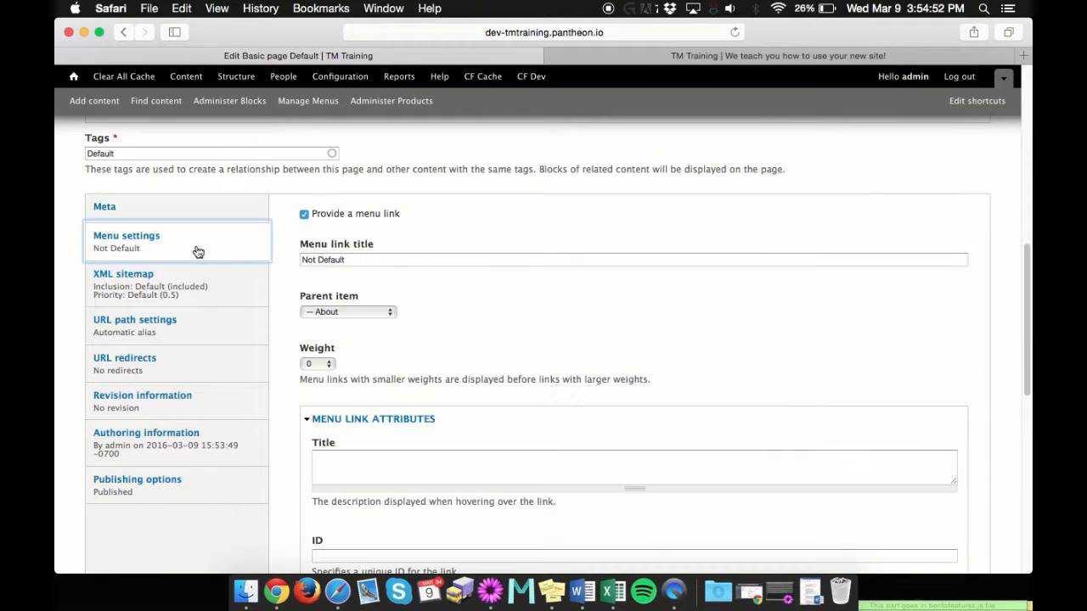
click(304, 216)
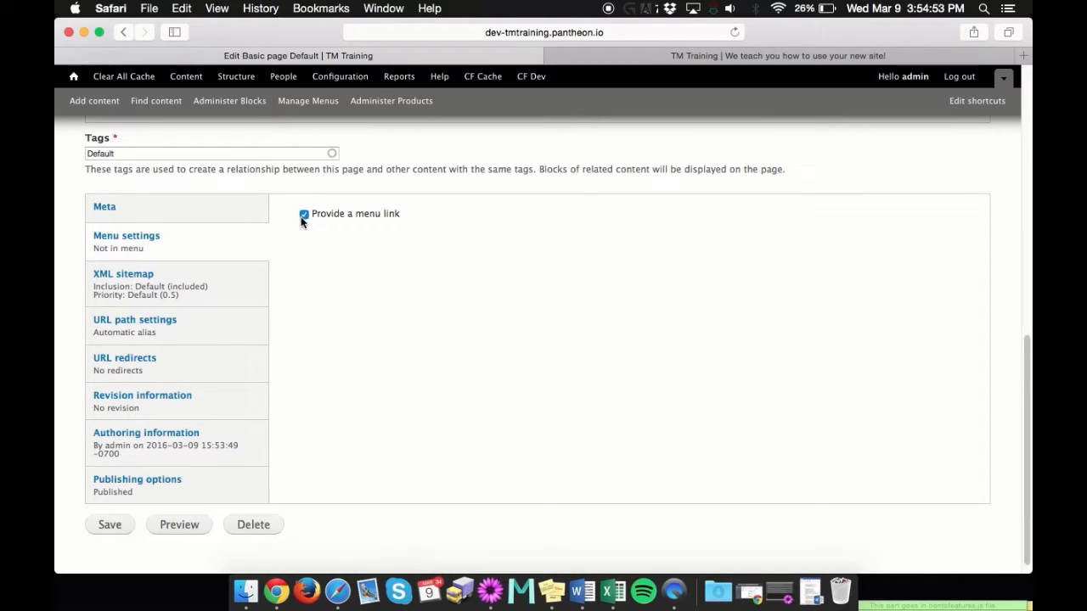
click(118, 530)
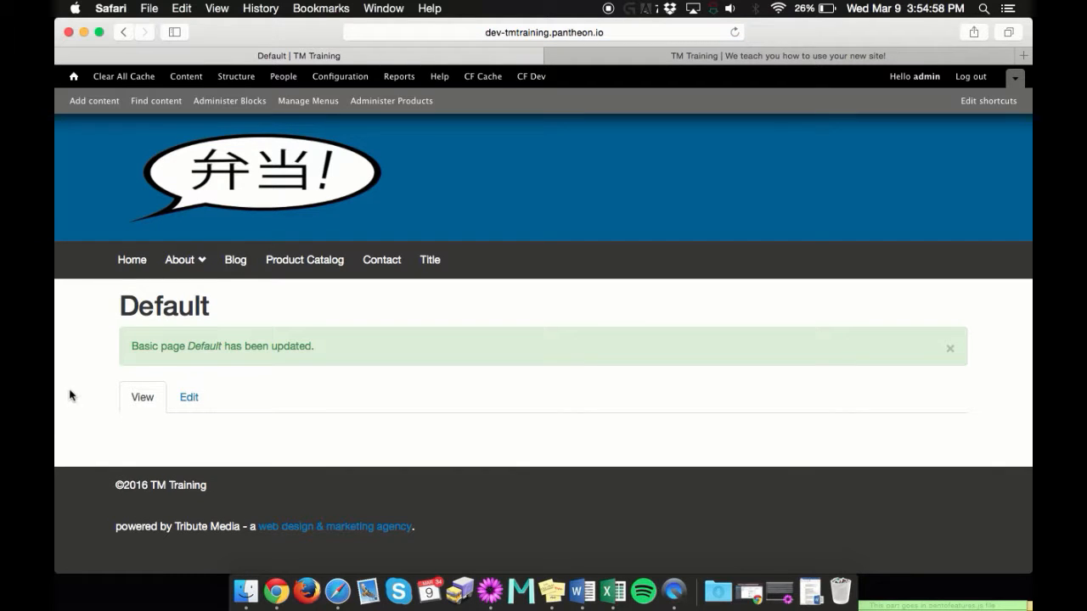
- Examine the home page's main navigation, including the About submenu and the Title page, and return to the home page
click(202, 200)
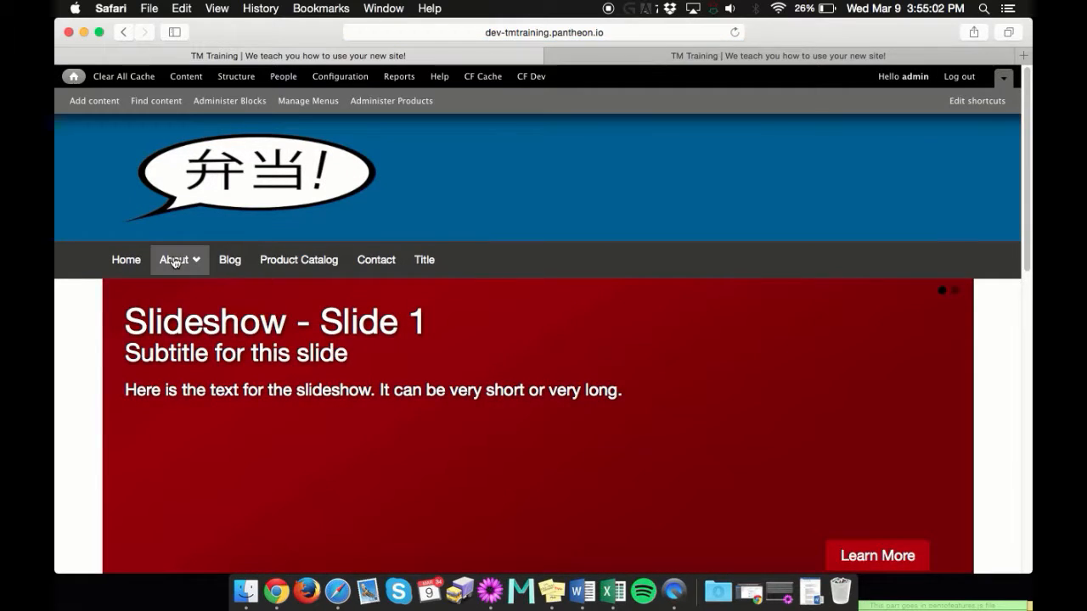
click(174, 261)
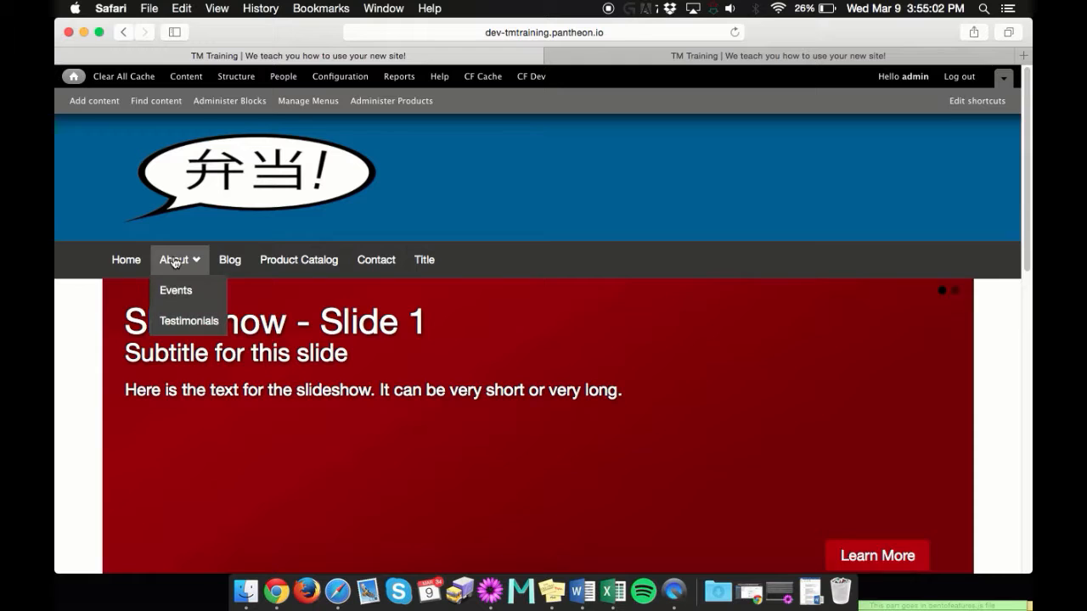
click(432, 263)
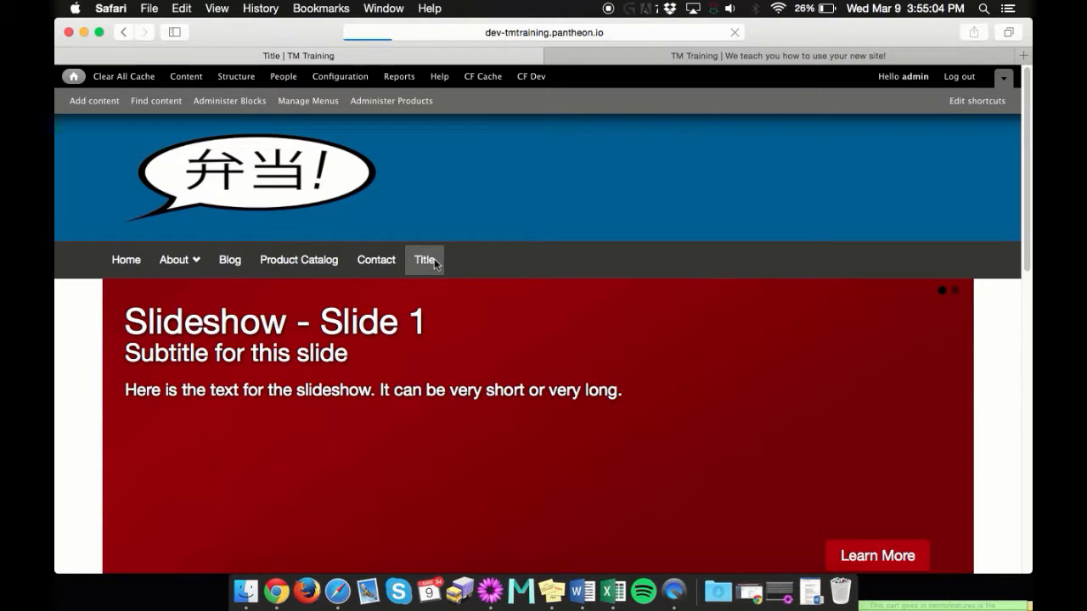
scroll(498, 308, down, 3)
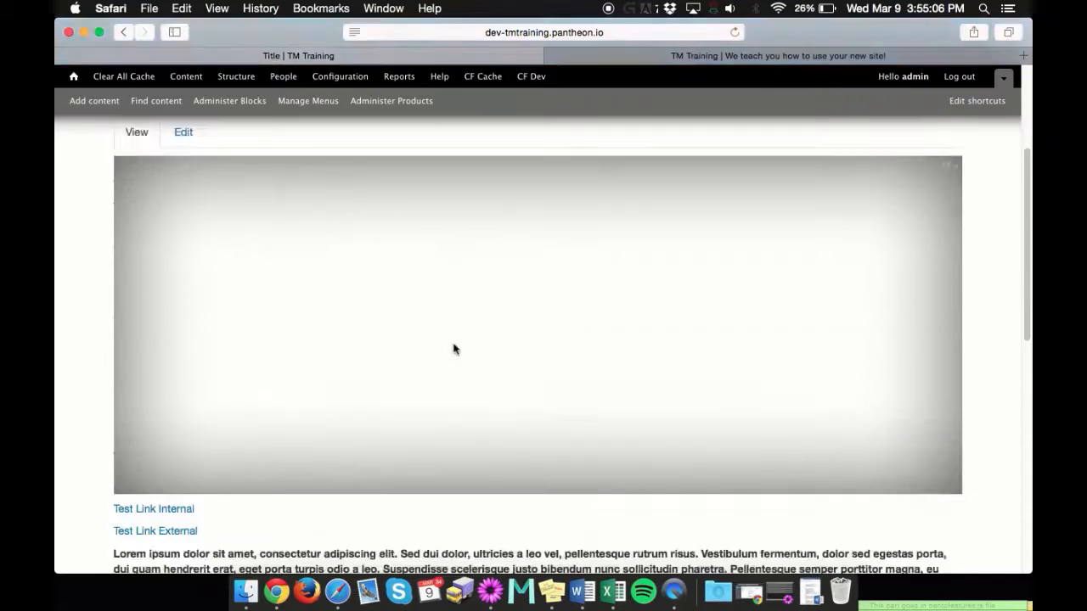
scroll(452, 335, up, 3)
click(175, 266)
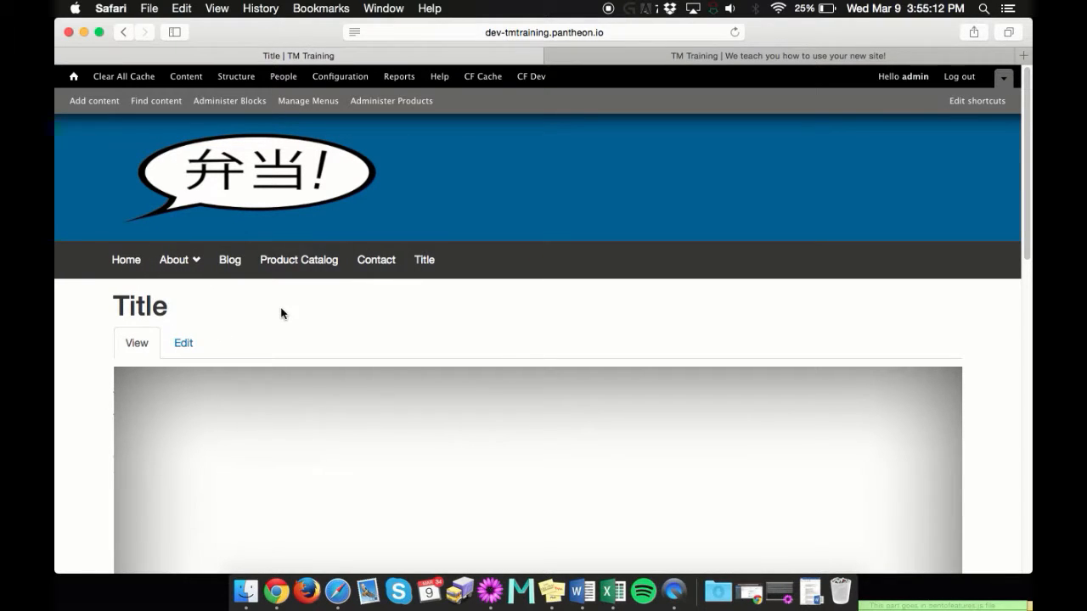
click(414, 261)
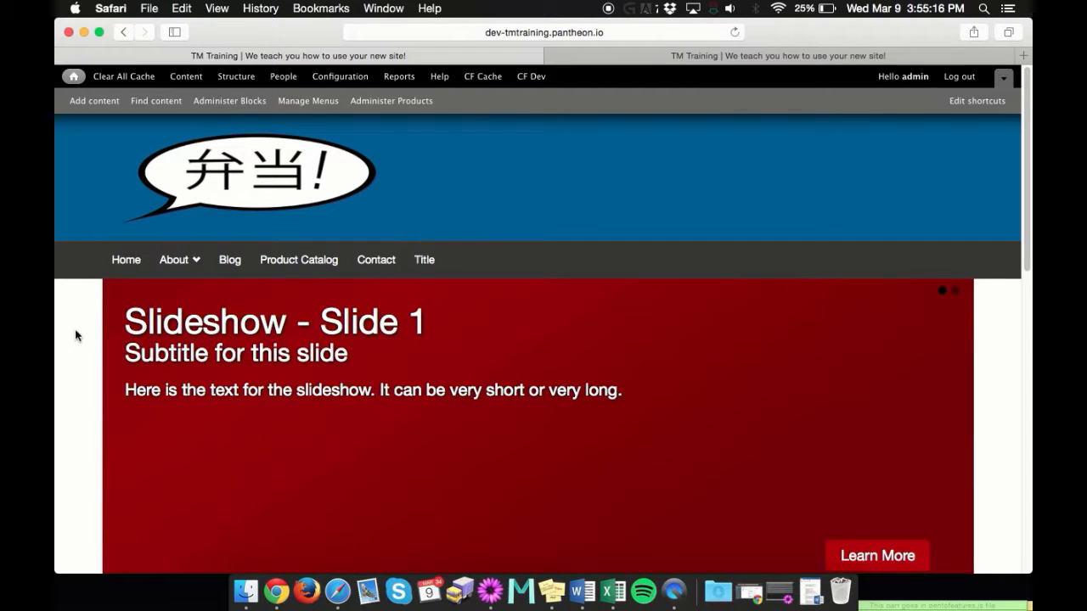
scroll(83, 332, down, 4)
scroll(83, 332, up, 4)
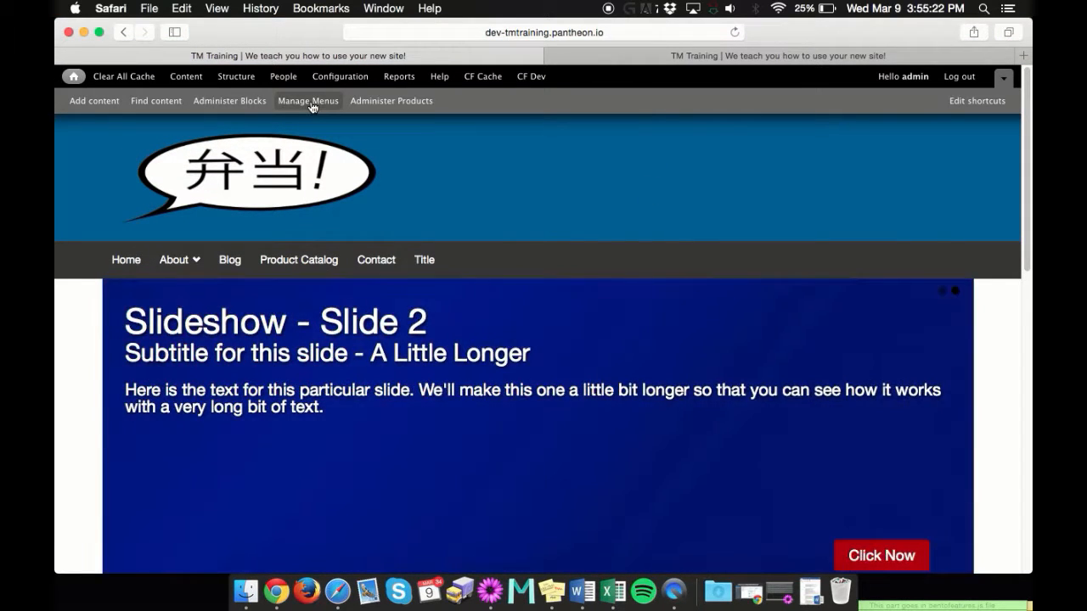
- Open the site's menu management page and examine the list of available menus and their operations
click(309, 102)
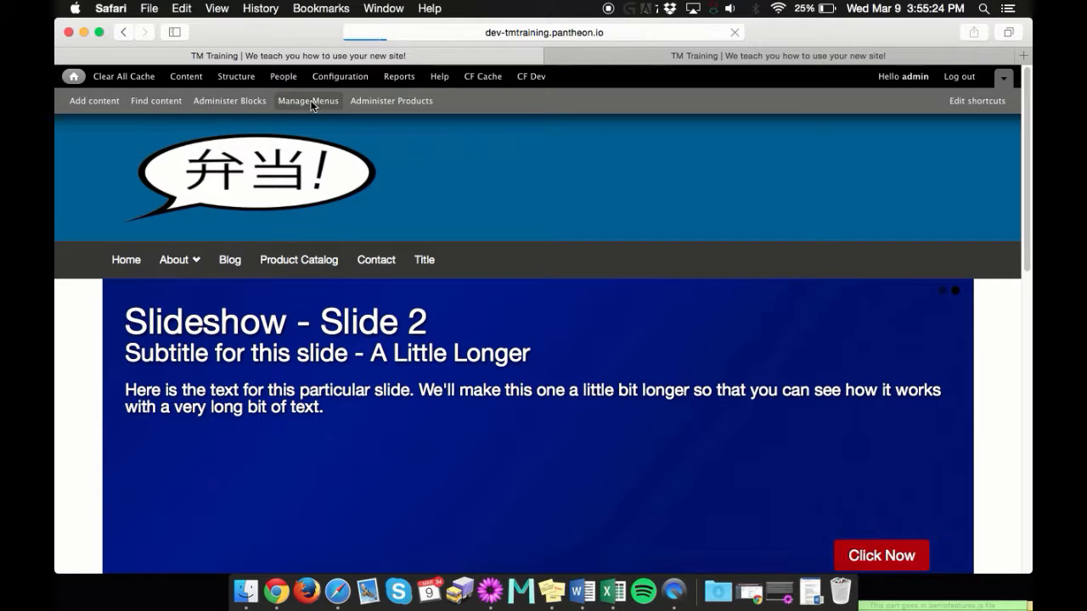
scroll(628, 212, down, 1)
scroll(618, 211, down, 3)
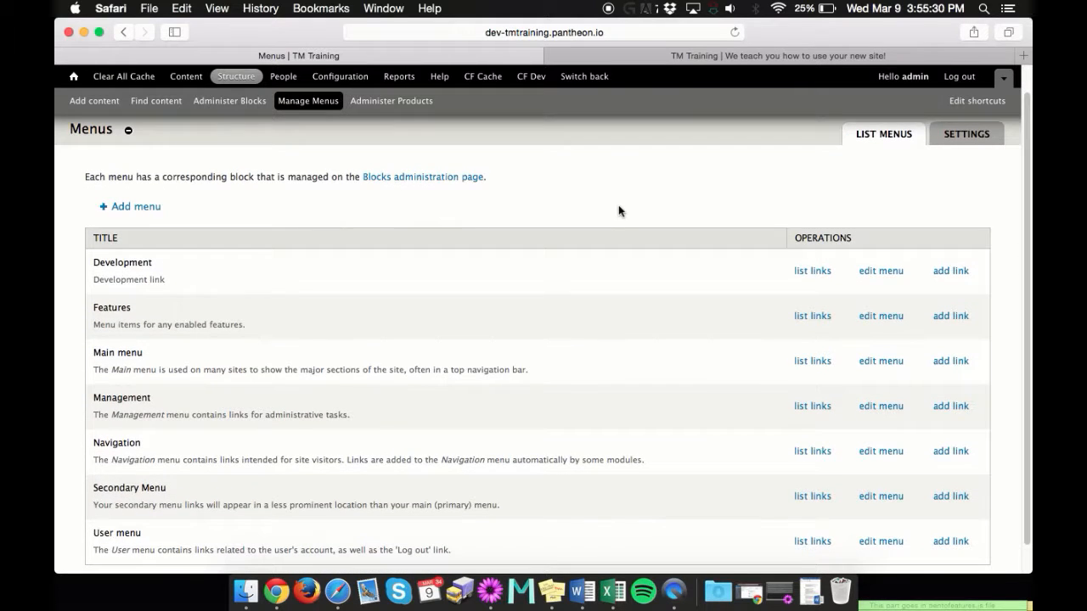
scroll(618, 210, down, 2)
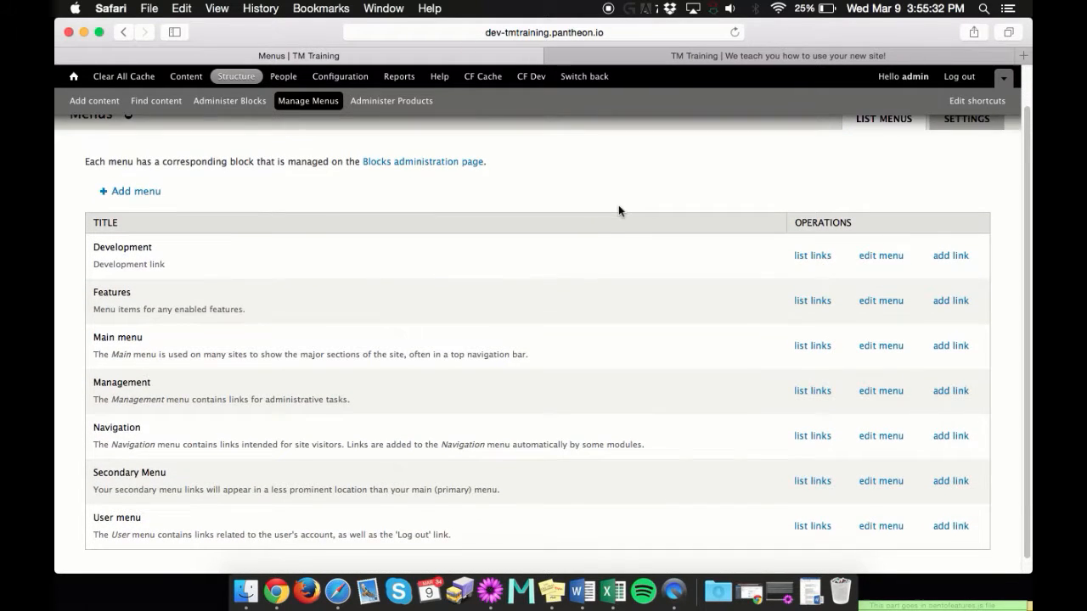
scroll(618, 210, up, 2)
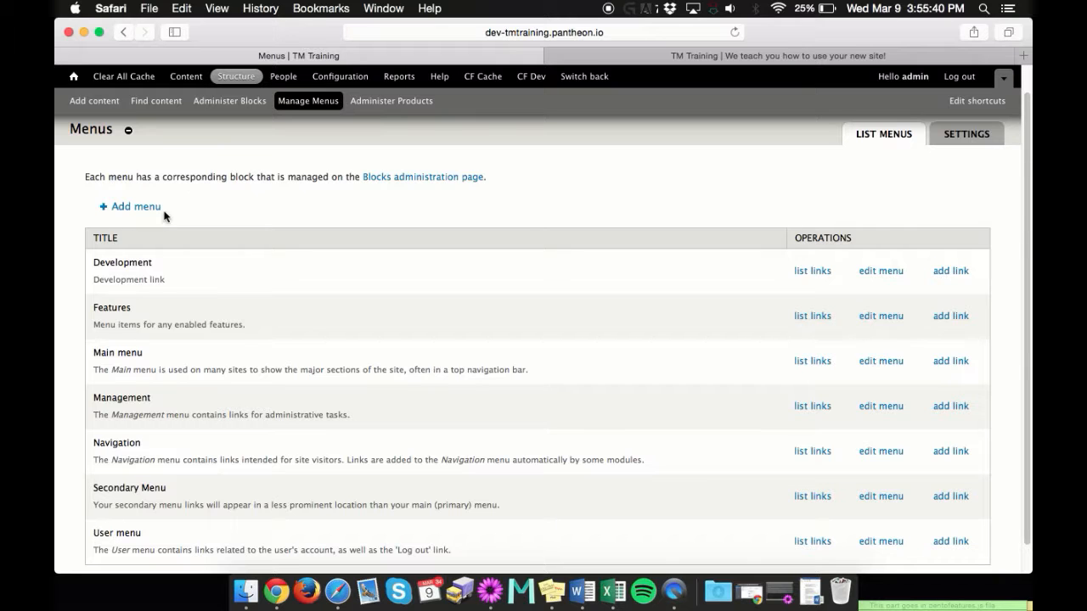
scroll(170, 255, down, 1)
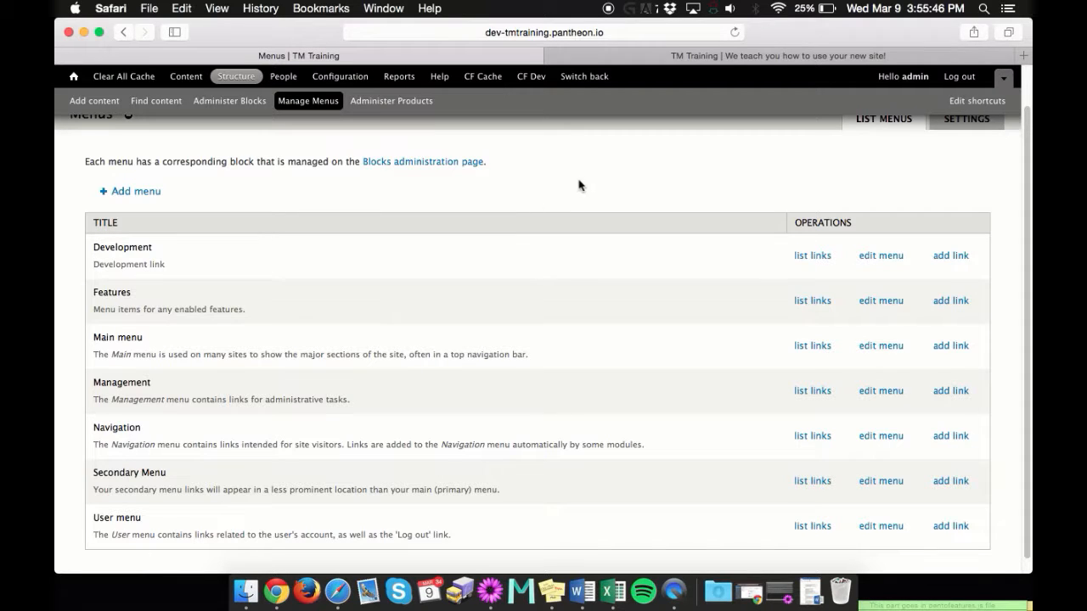
scroll(586, 185, down, 1)
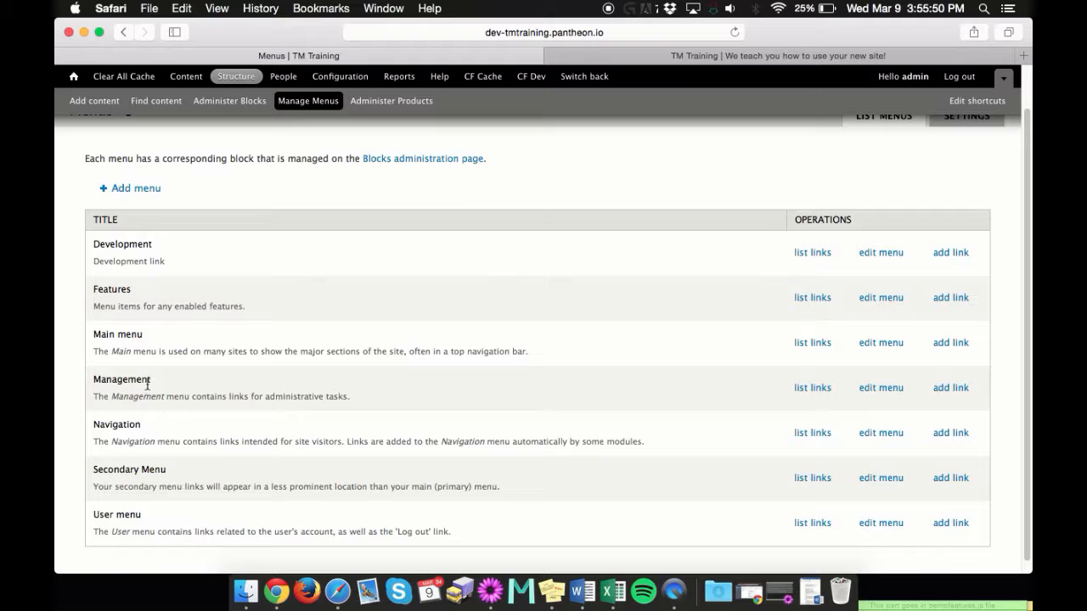
- Highlight the Main menu and Secondary Menu titles in turn, clear the highlighting, and review the menu list again
drag(93, 335, 153, 338)
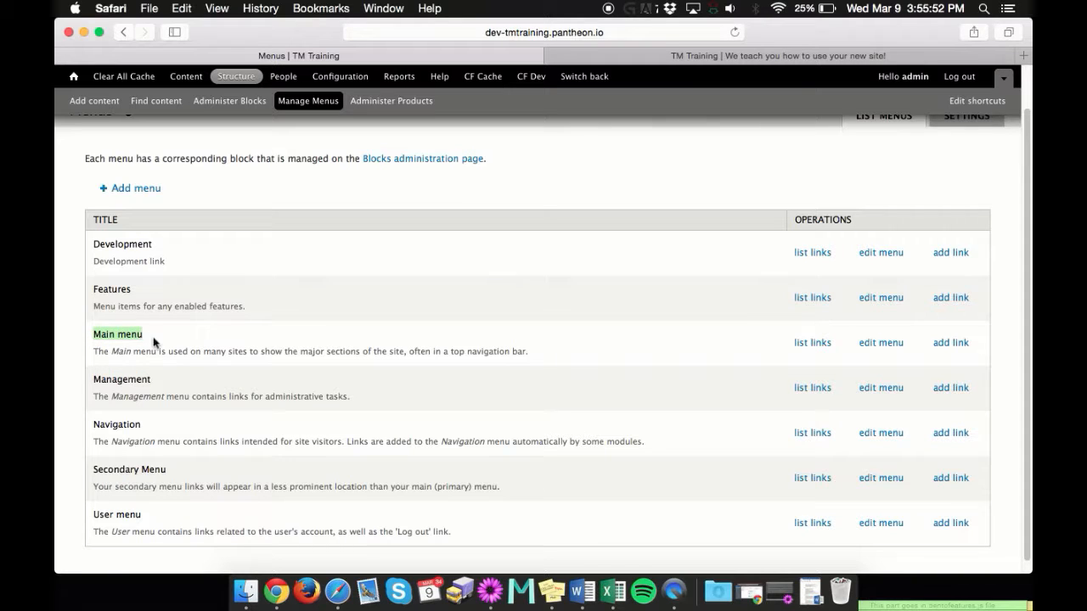
click(177, 469)
drag(90, 470, 197, 474)
click(237, 207)
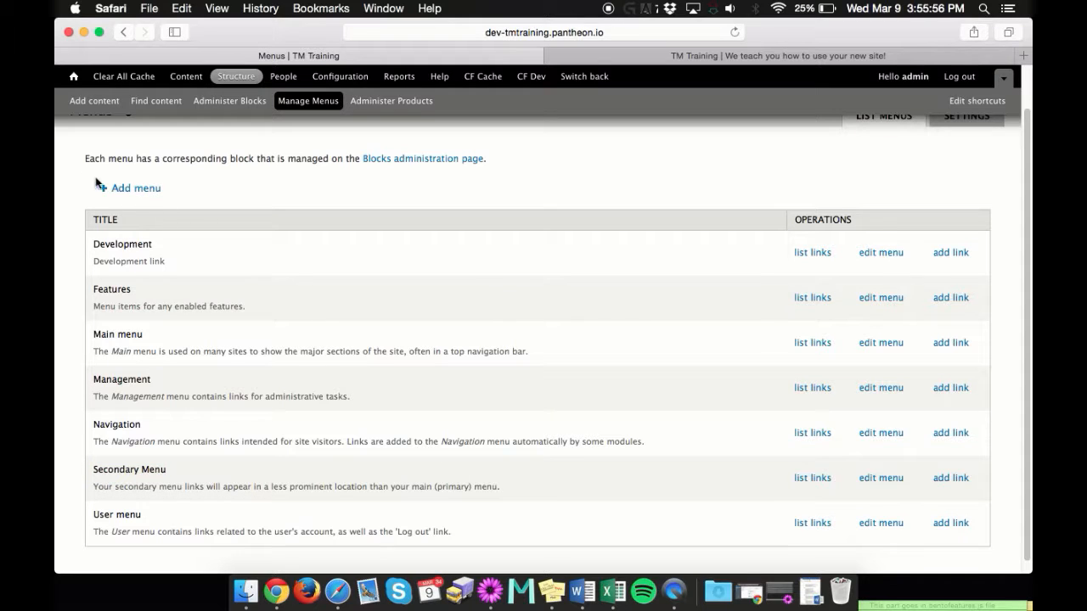
scroll(401, 233, up, 2)
scroll(305, 225, down, 2)
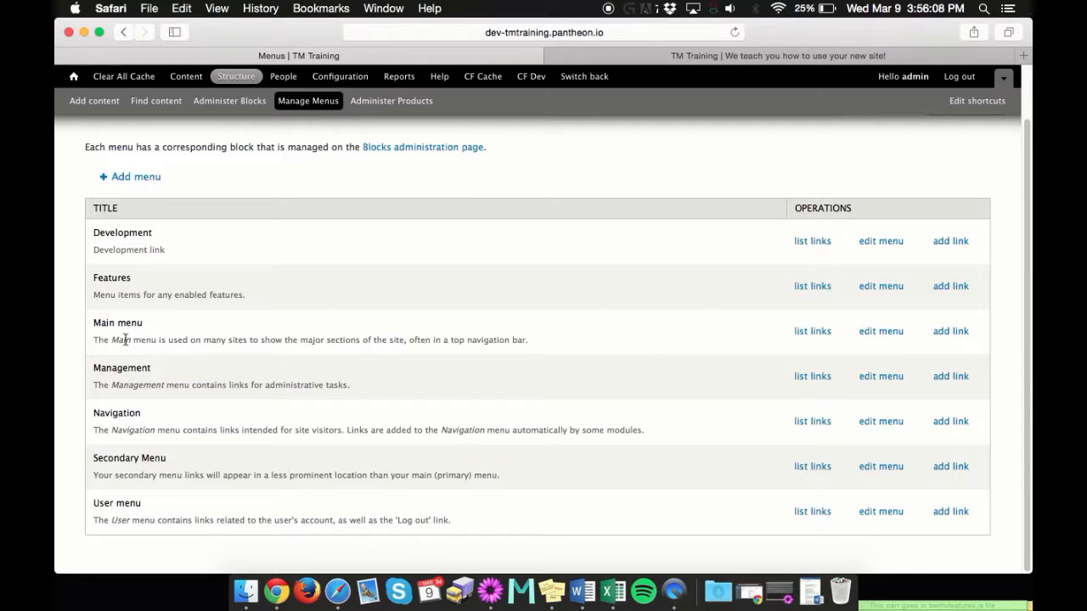
- List the Main menu's links, move Product Catalog below Contact, and compare the order with the home page's navigation
click(820, 335)
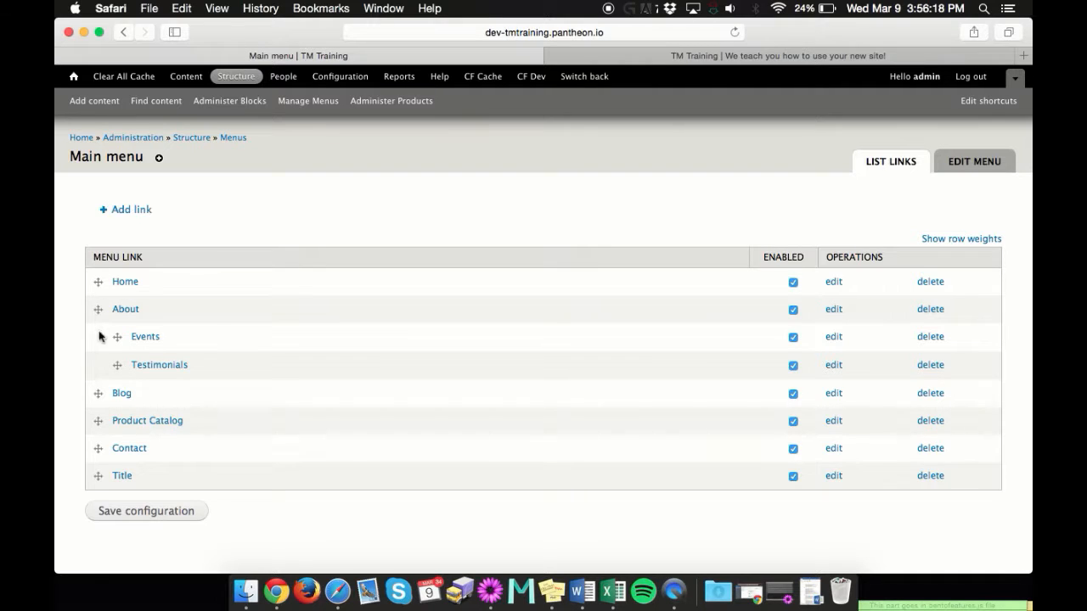
drag(98, 420, 97, 489)
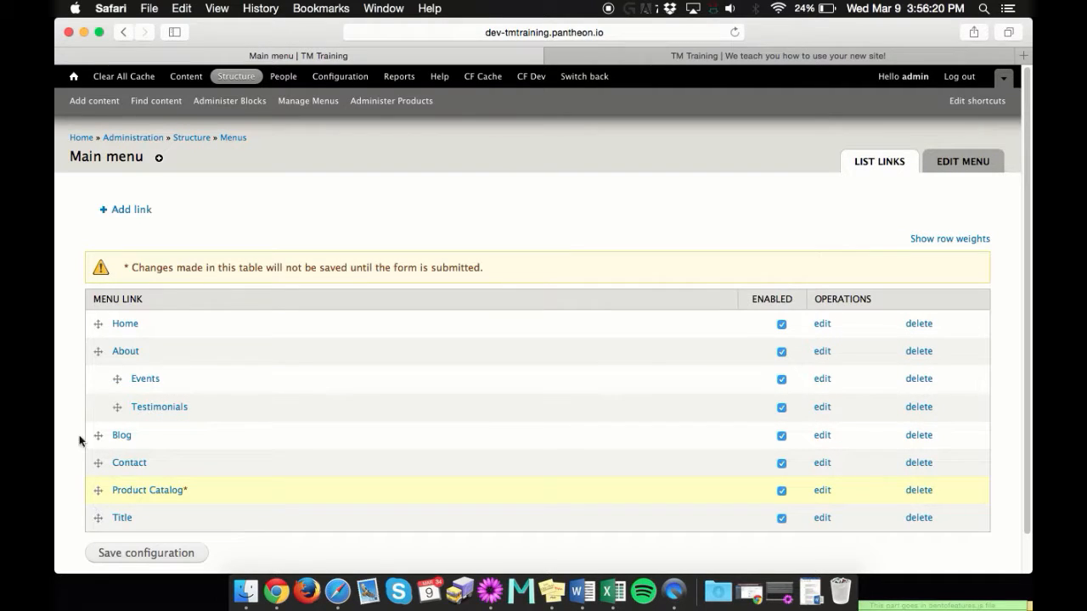
click(594, 56)
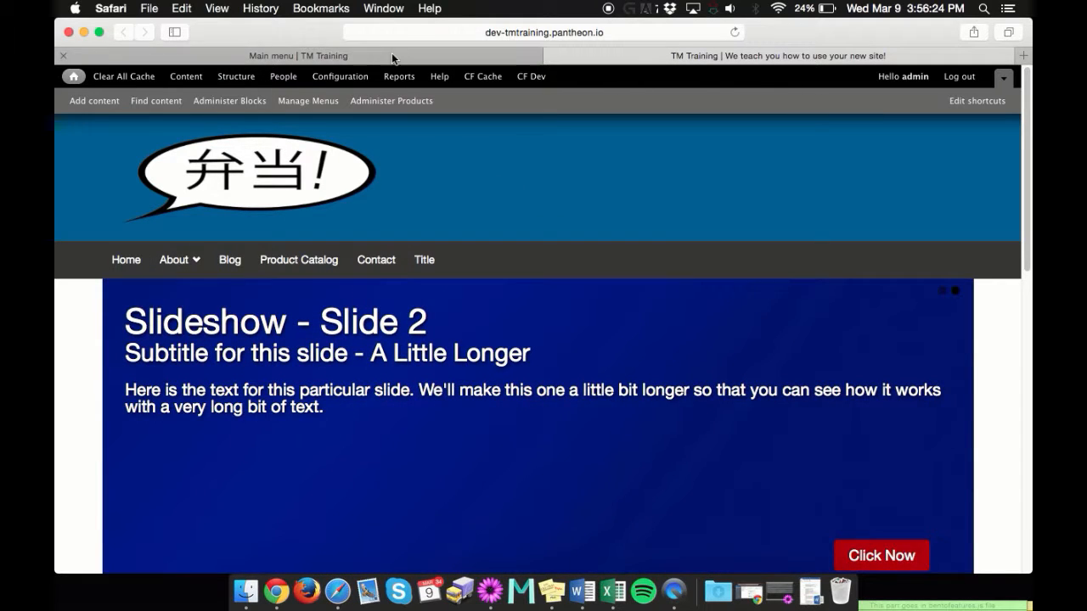
click(475, 56)
scroll(313, 346, down, 1)
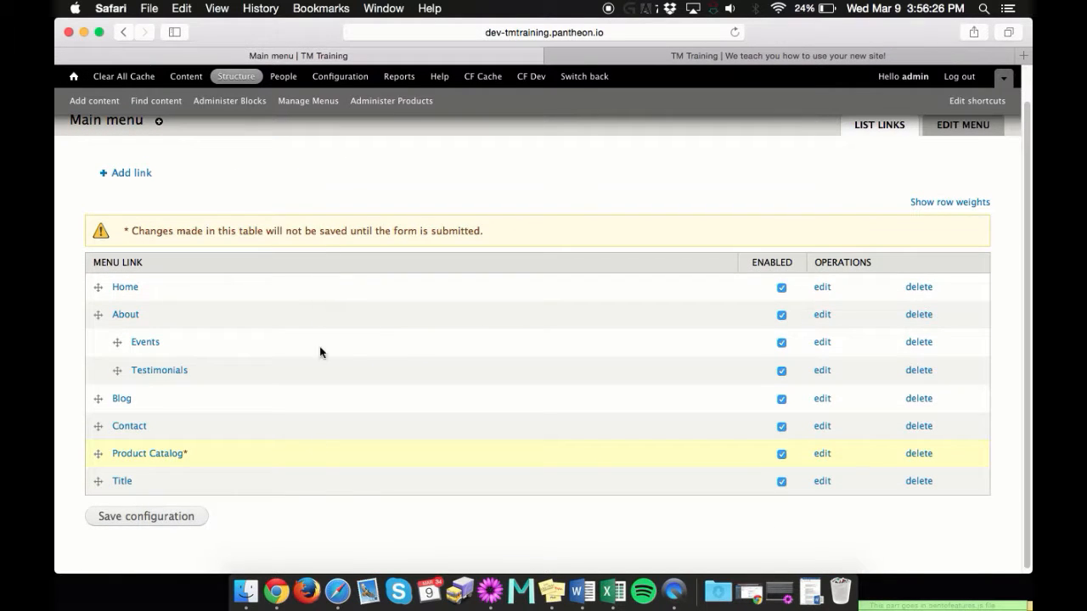
mouse_move(99, 455)
mouse_down()
mouse_move(117, 453)
mouse_move(99, 451)
mouse_up()
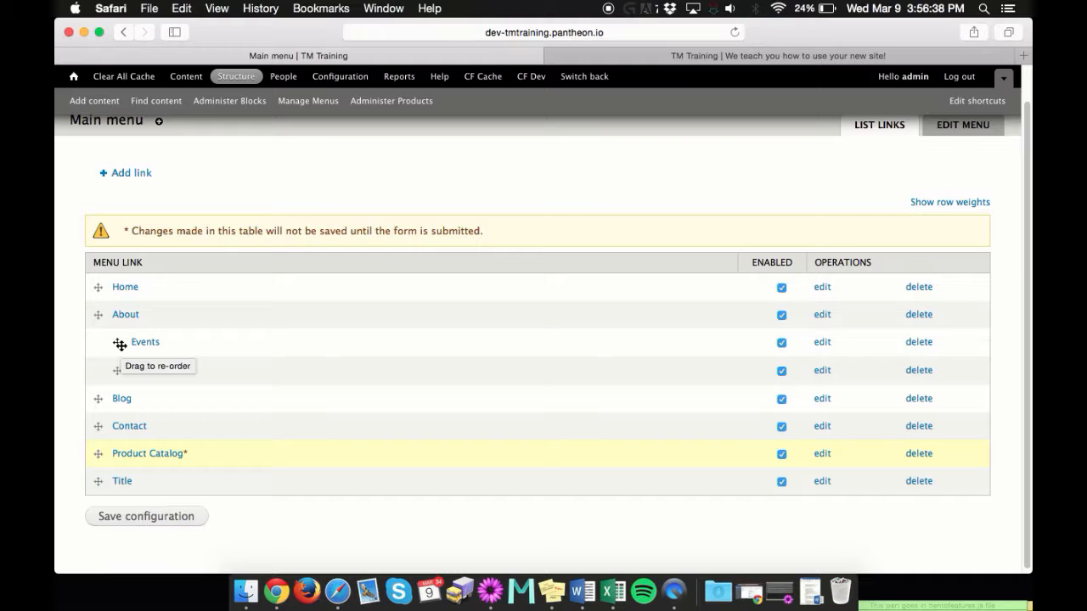
- Move Testimonials and Events out of About to the top level, Testimonials first, save the menu, and check the home page
drag(118, 342, 97, 341)
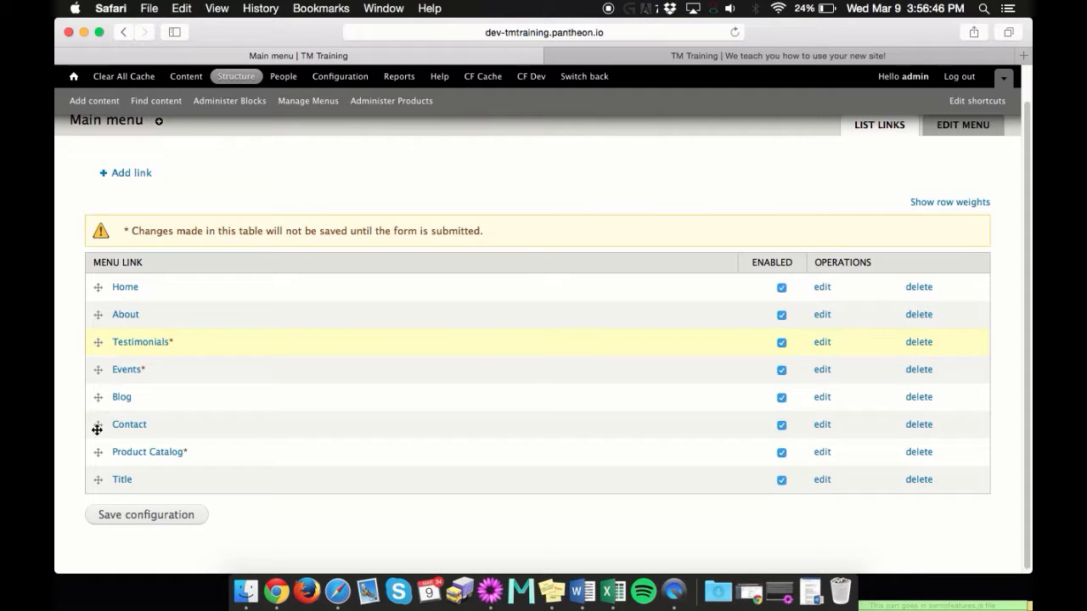
click(130, 516)
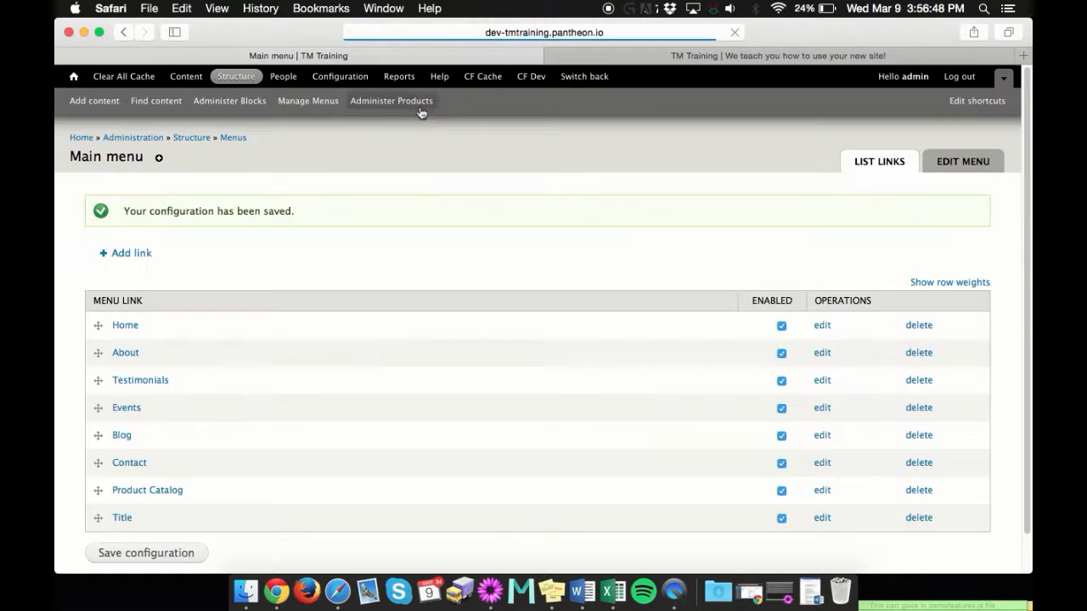
click(84, 86)
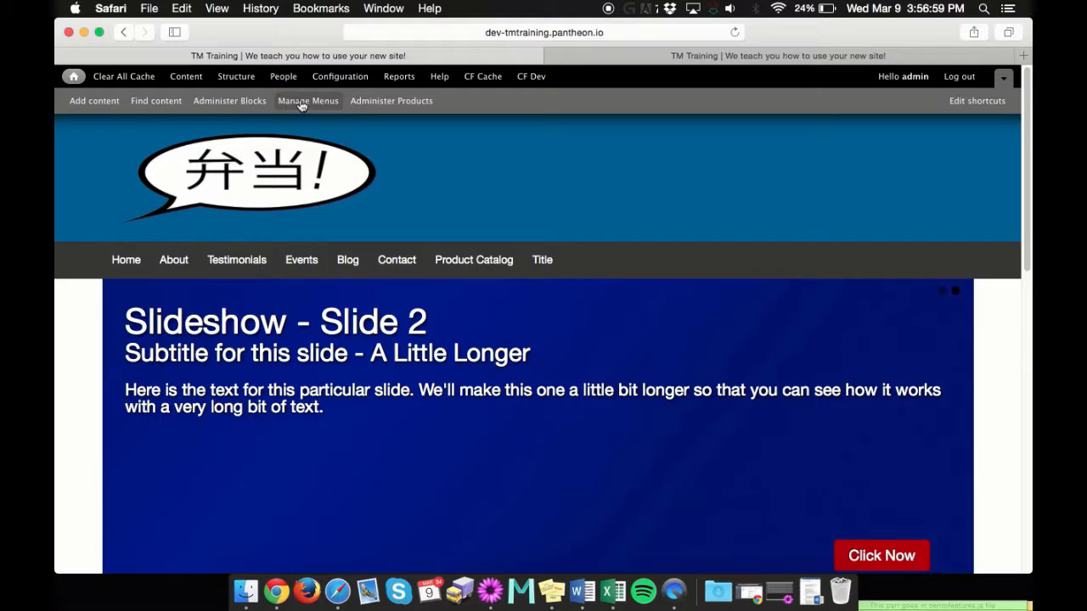
- Reopen the Main menu's link list, nest Testimonials and Events under About, and save the configuration
click(306, 101)
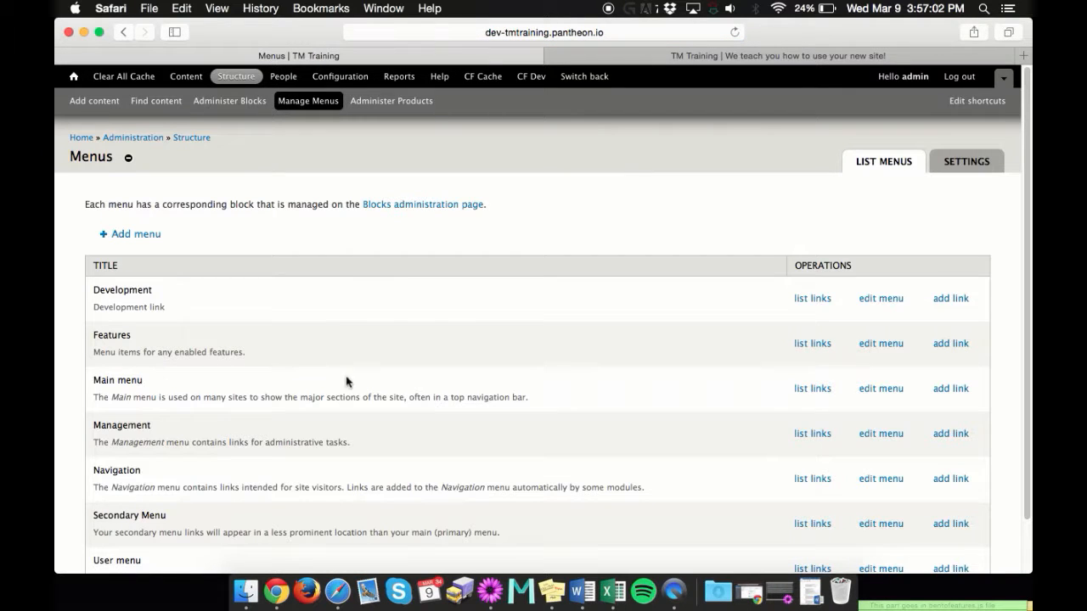
click(803, 387)
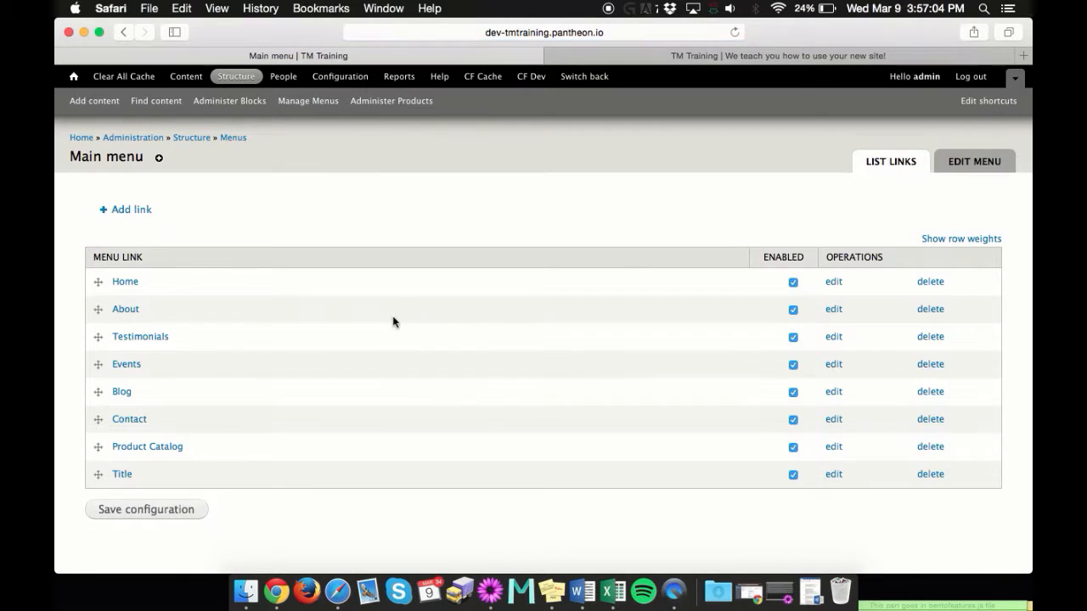
drag(98, 335, 111, 339)
drag(97, 406, 117, 408)
click(153, 552)
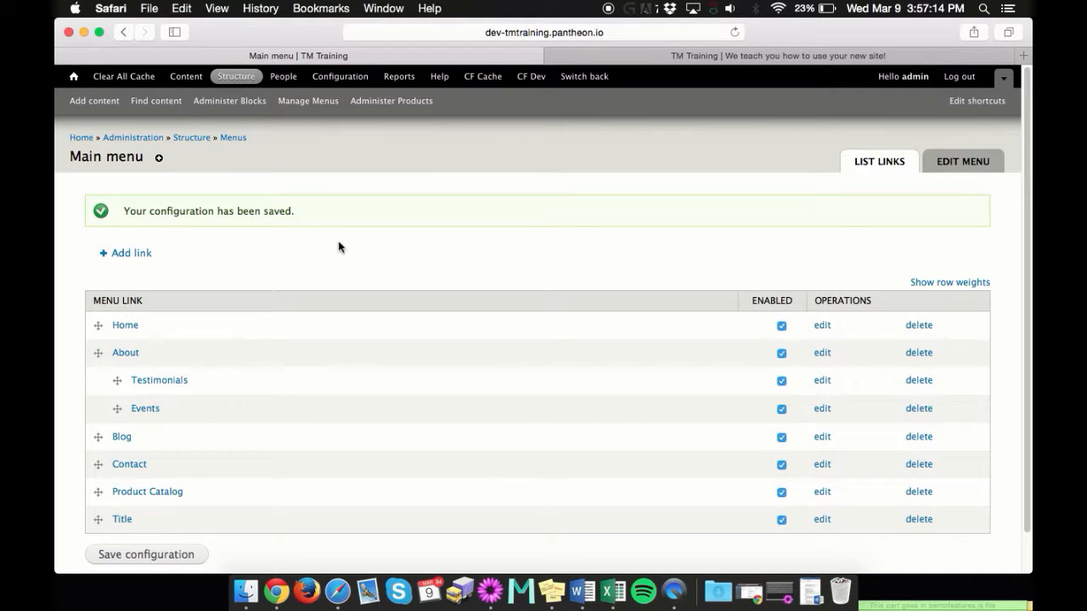
- Start a new link in the Main menu with the title Not Default and the path /default
scroll(347, 250, down, 1)
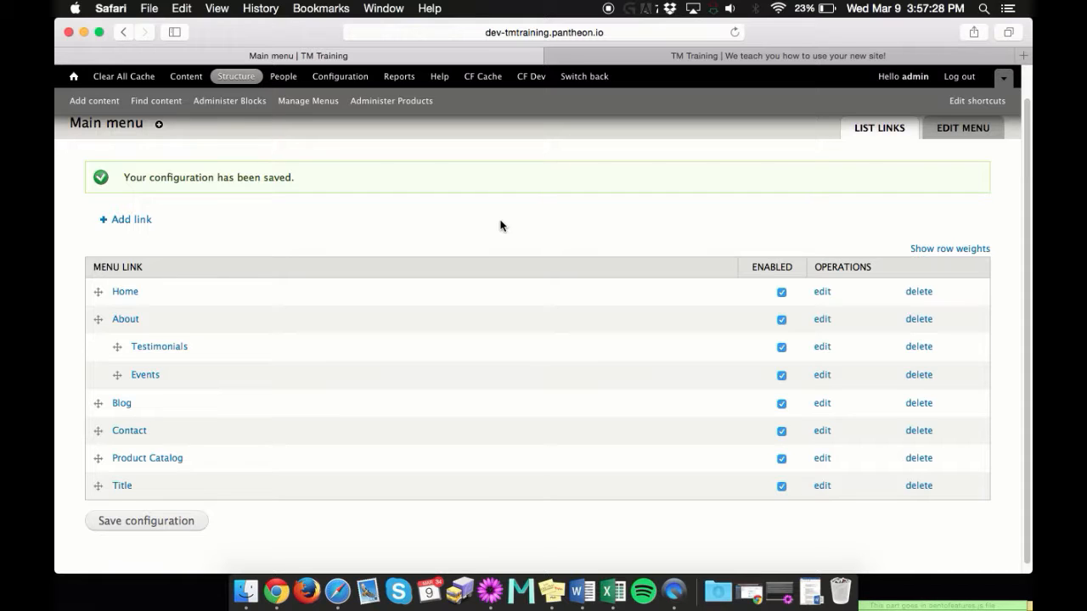
click(129, 219)
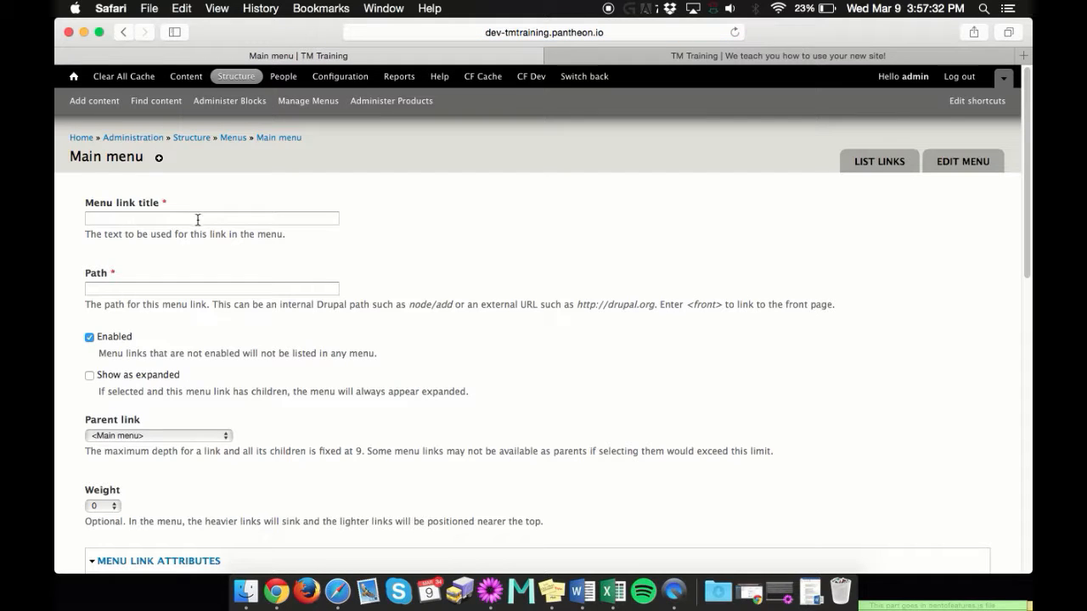
click(198, 220)
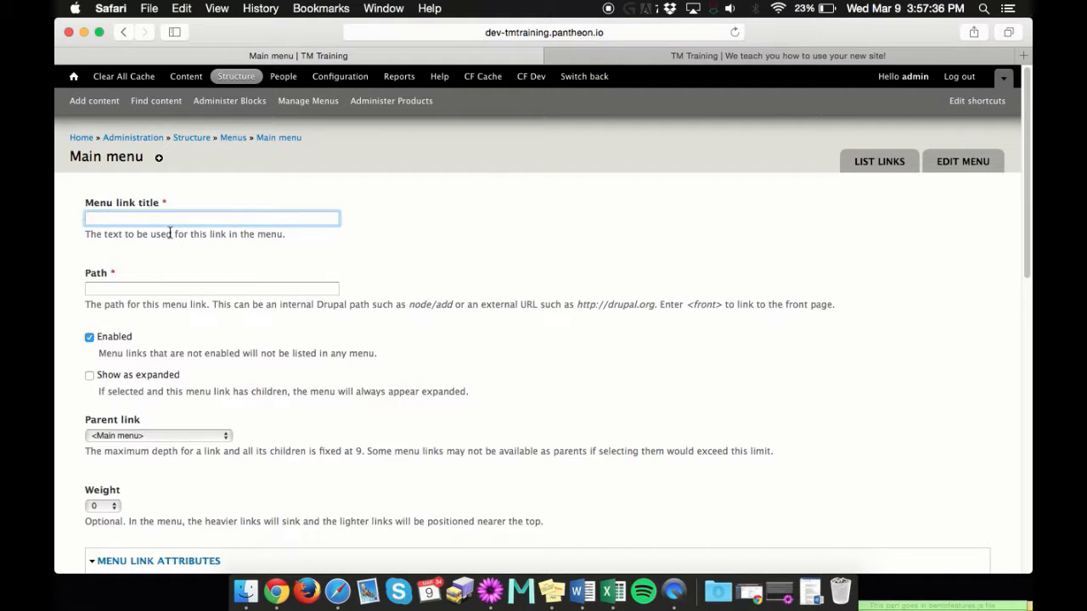
text(N)
click(158, 288)
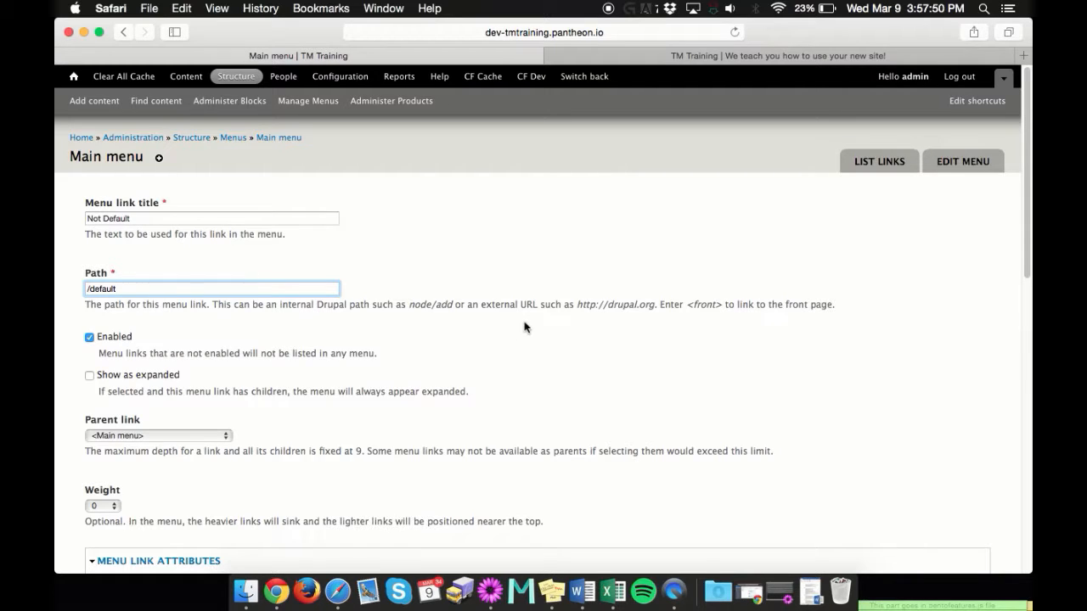
- Keep <Main menu> as the new link's parent, review the remaining options, and try to save the link
scroll(524, 328, down, 2)
scroll(524, 328, down, 1)
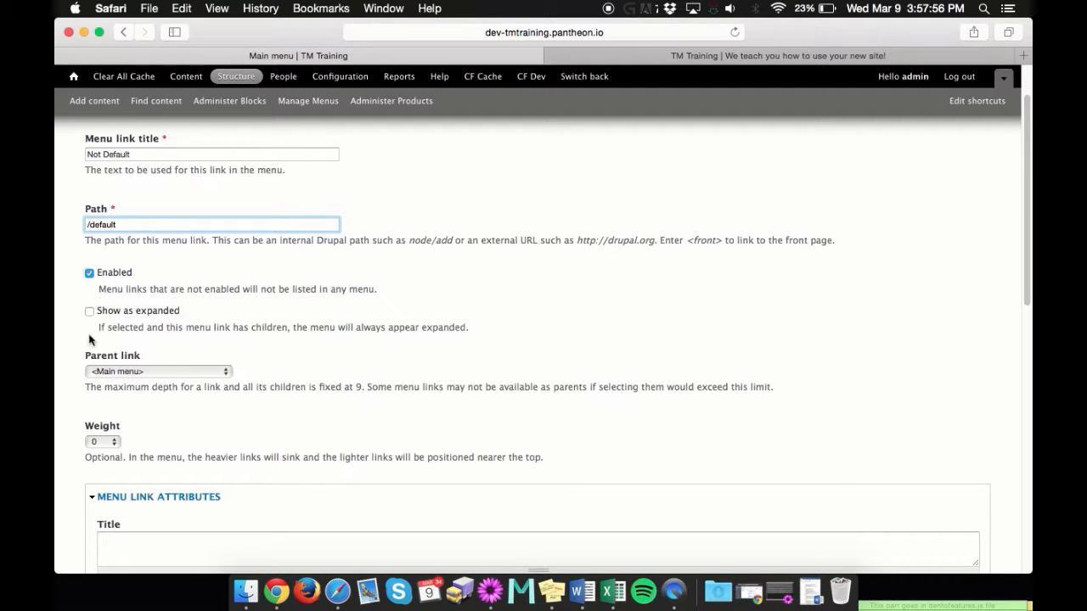
click(615, 302)
scroll(616, 308, down, 1)
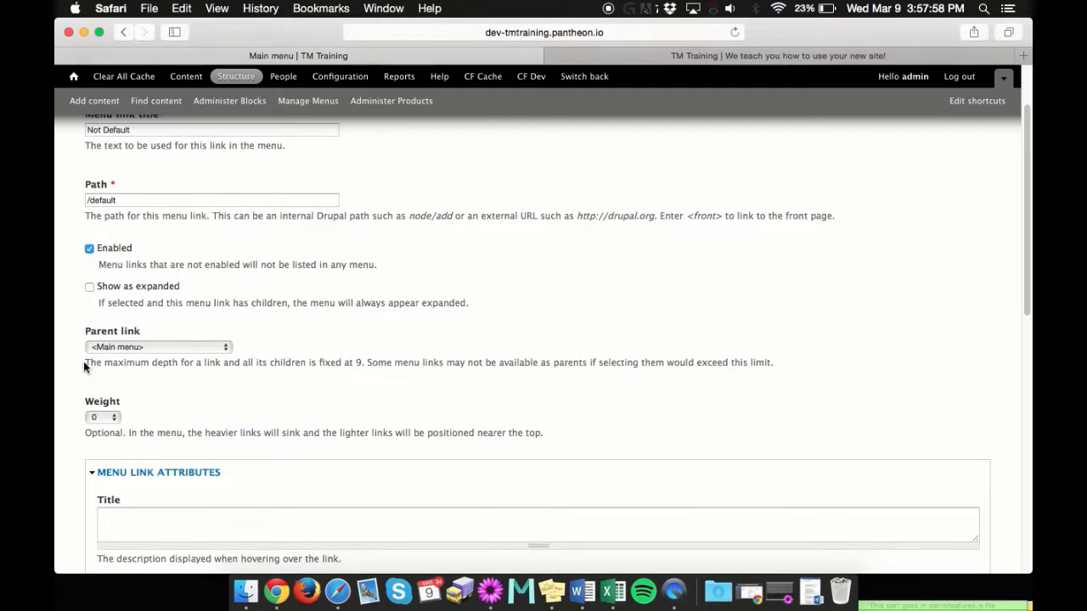
click(133, 348)
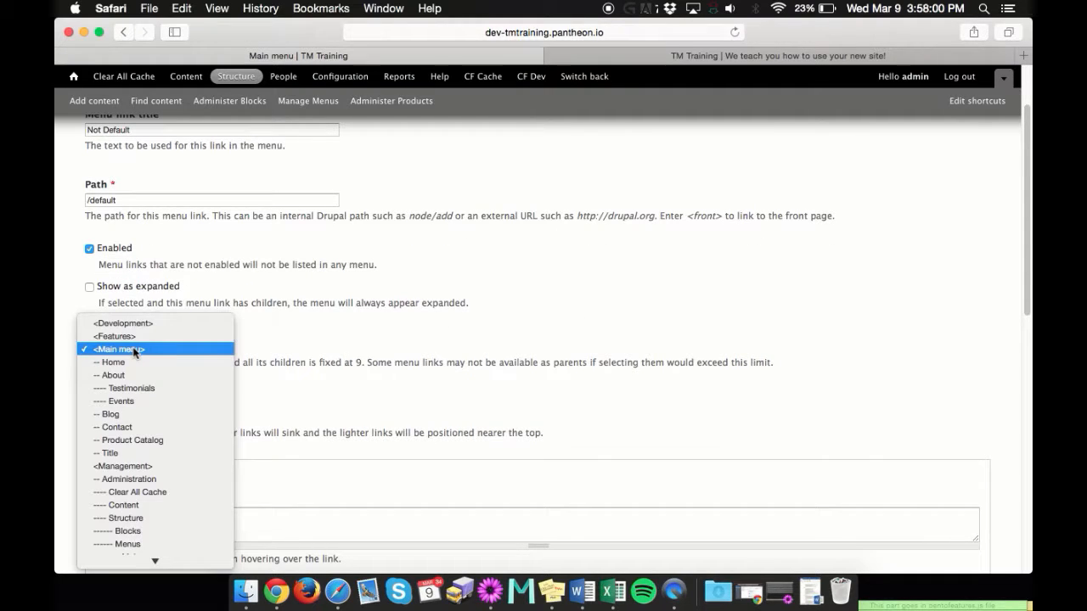
click(144, 349)
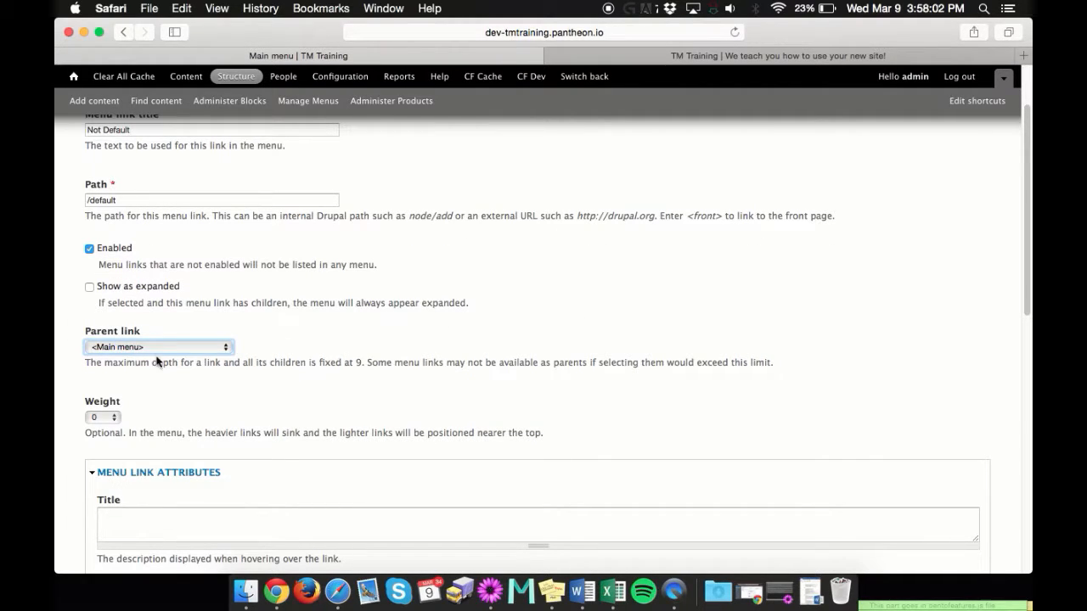
scroll(148, 349, down, 5)
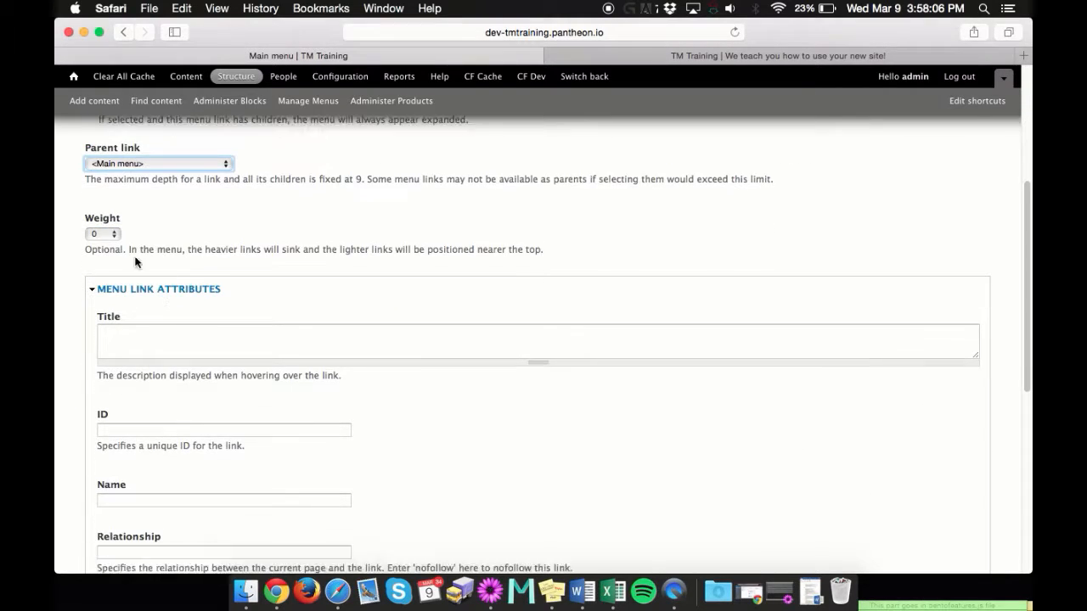
scroll(136, 263, down, 10)
click(114, 527)
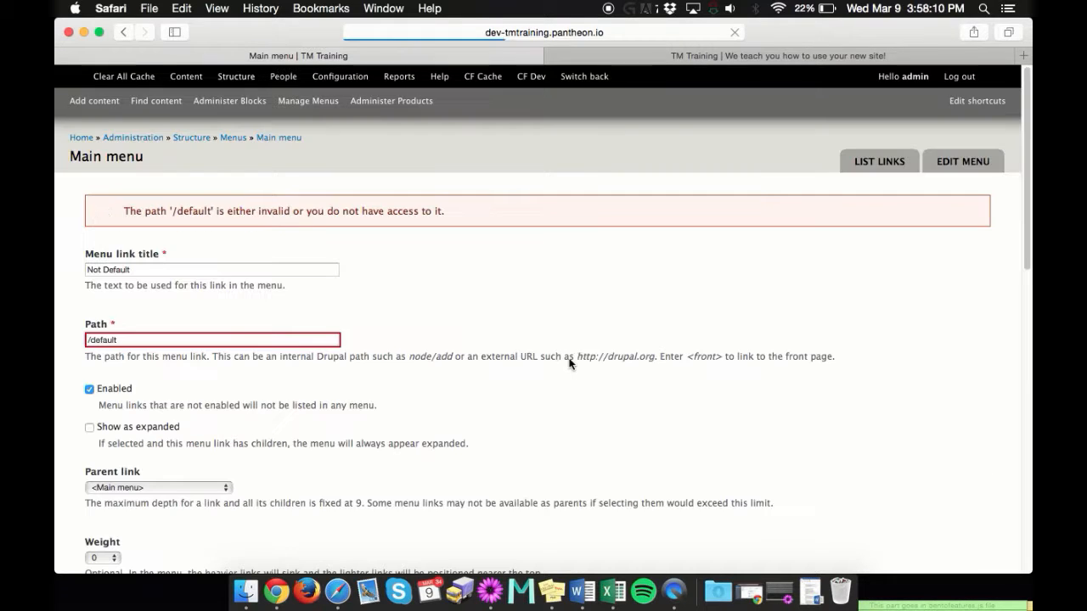
- Correct the Not Default link's path to default, without the leading slash, and save the link
click(88, 340)
key(BackSpace)
click(109, 511)
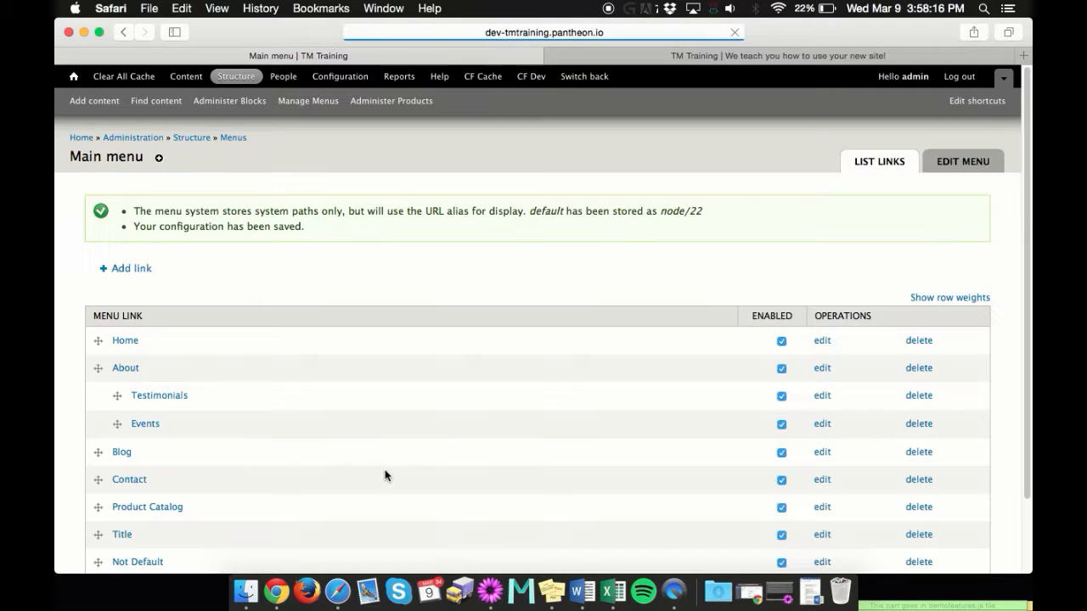
- Nest the Not Default link under About, directly below Events, and save the Main menu configuration
scroll(266, 378, down, 2)
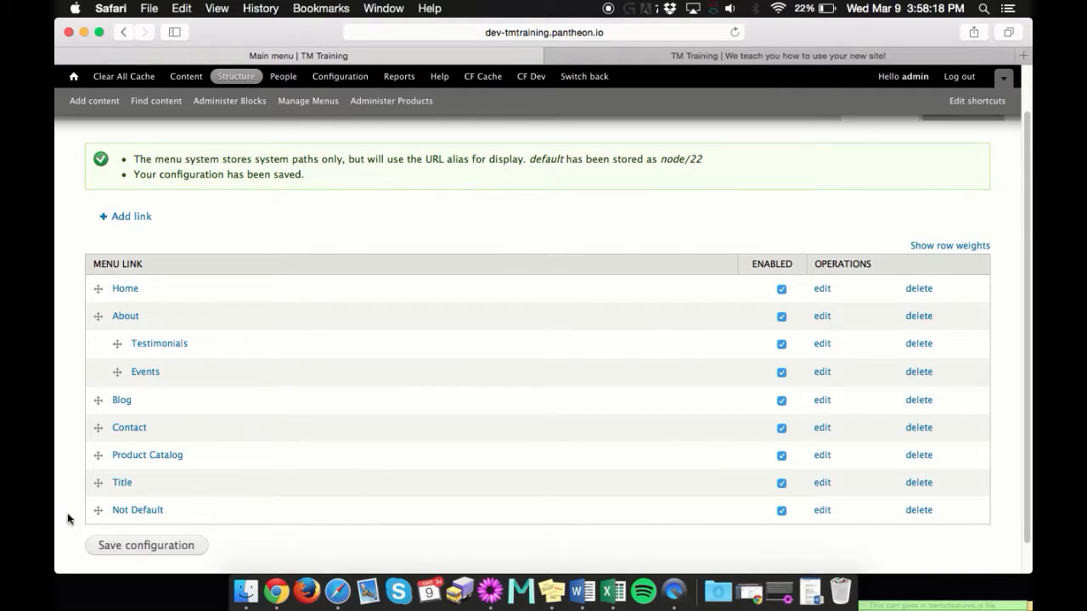
drag(98, 510, 123, 396)
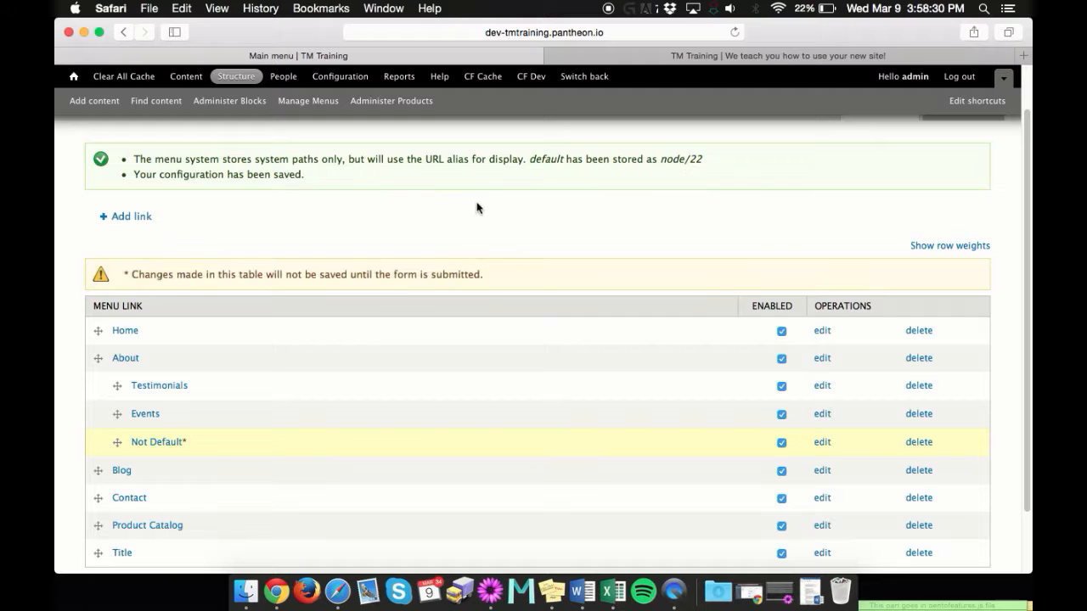
scroll(458, 221, down, 3)
click(160, 514)
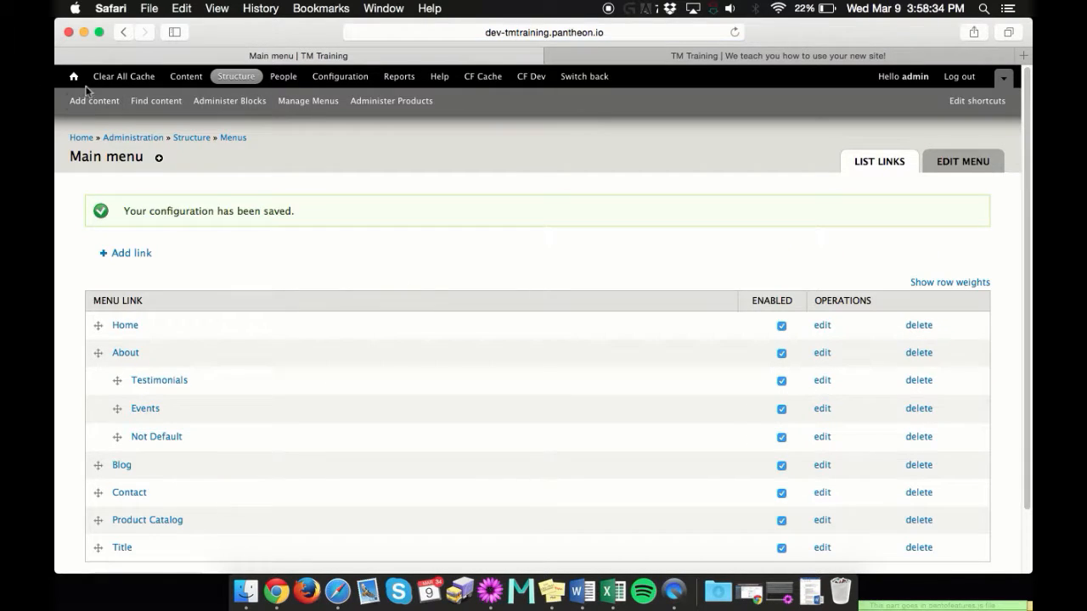
- On the home page, open Not Default from the About submenu, examine the linked page, and return to the home page
click(74, 76)
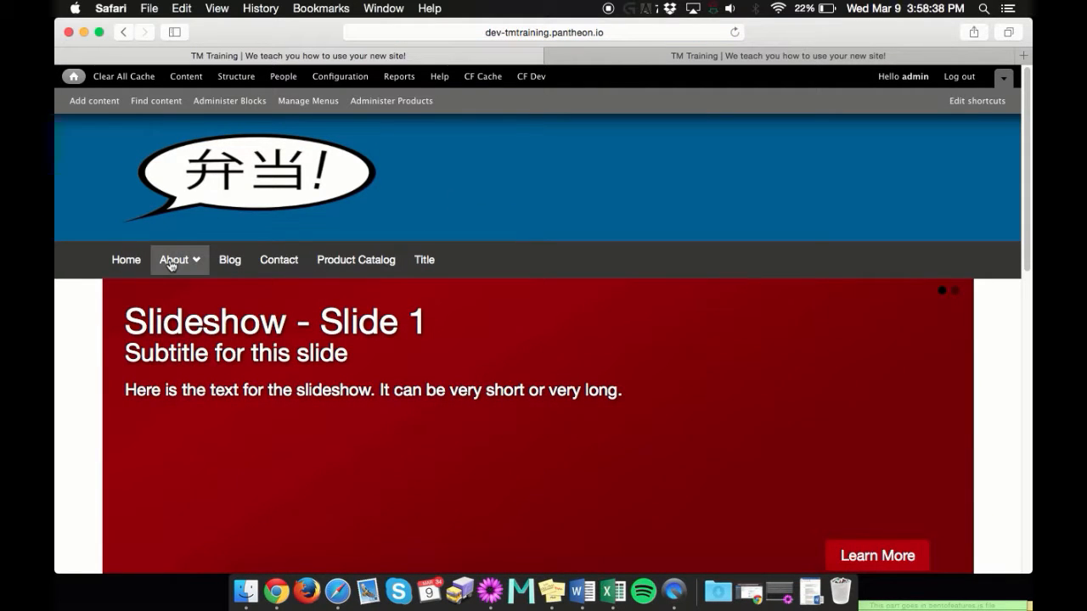
mouse_move(171, 265)
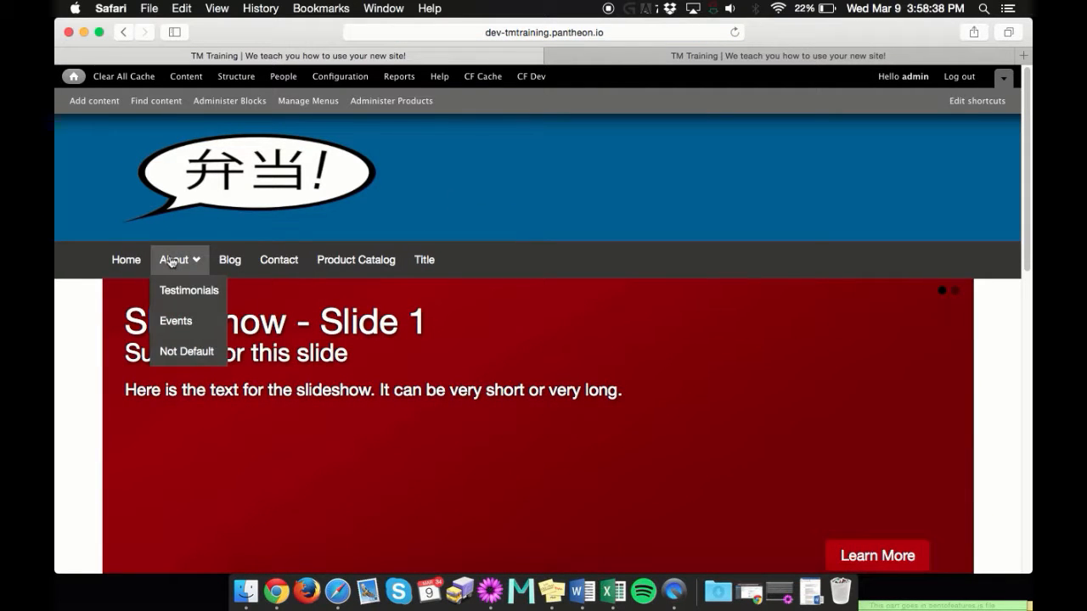
click(182, 352)
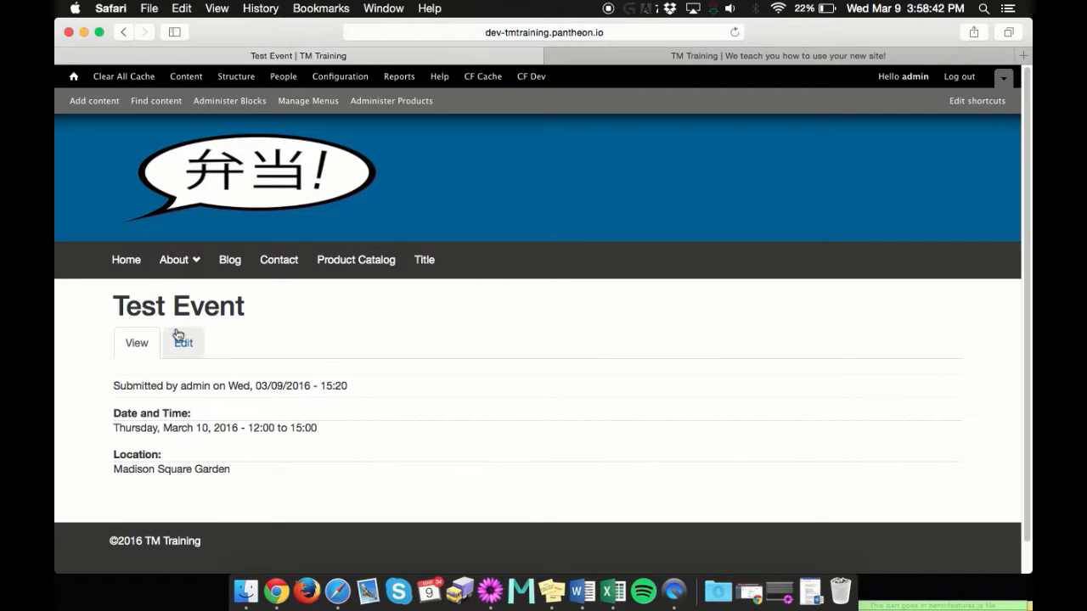
click(118, 262)
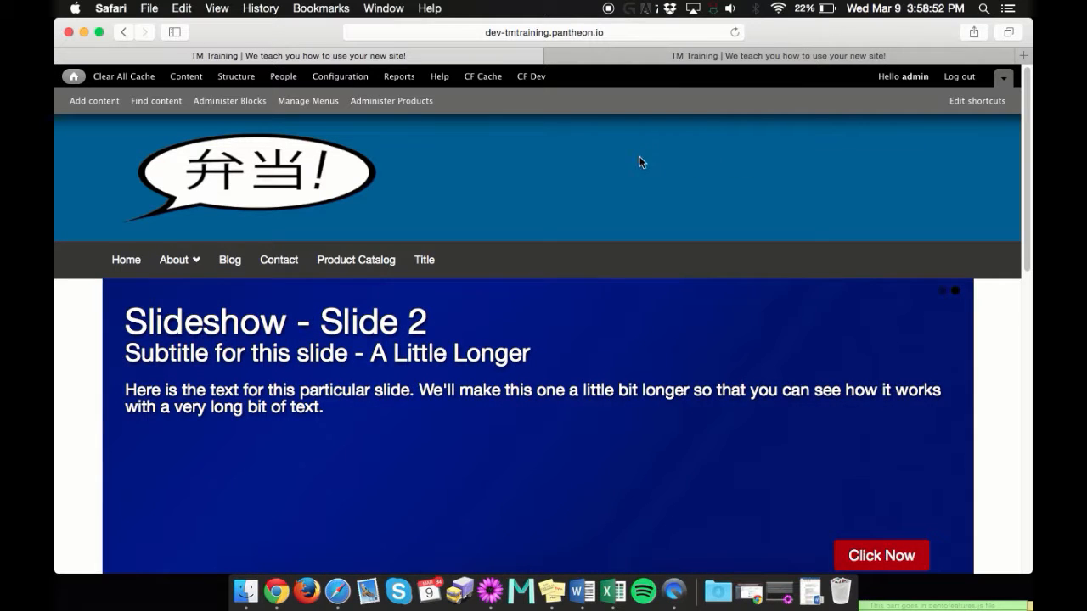
click(309, 101)
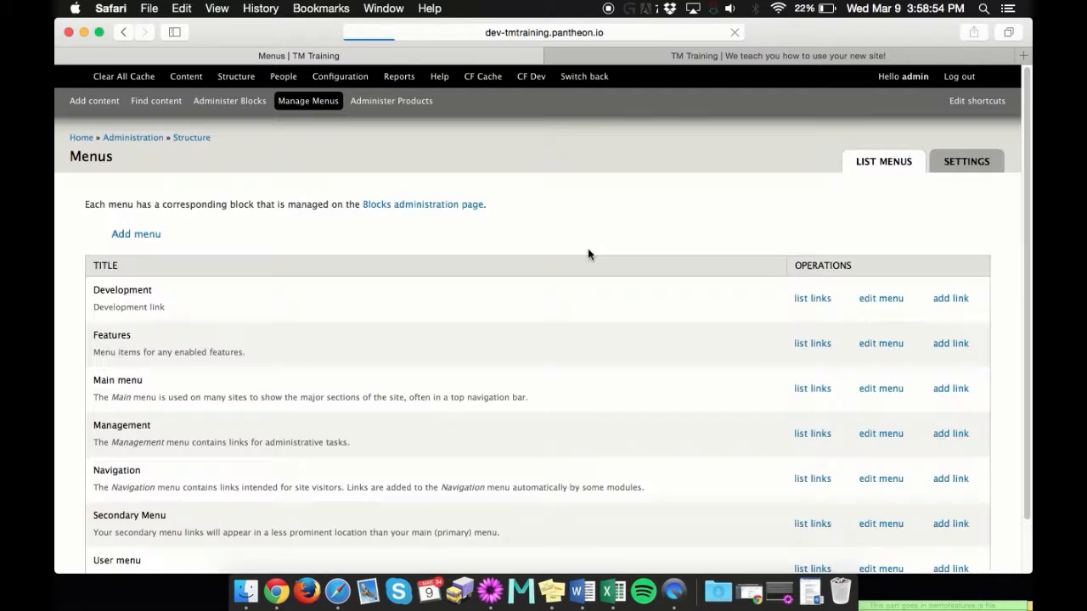
scroll(585, 218, down, 3)
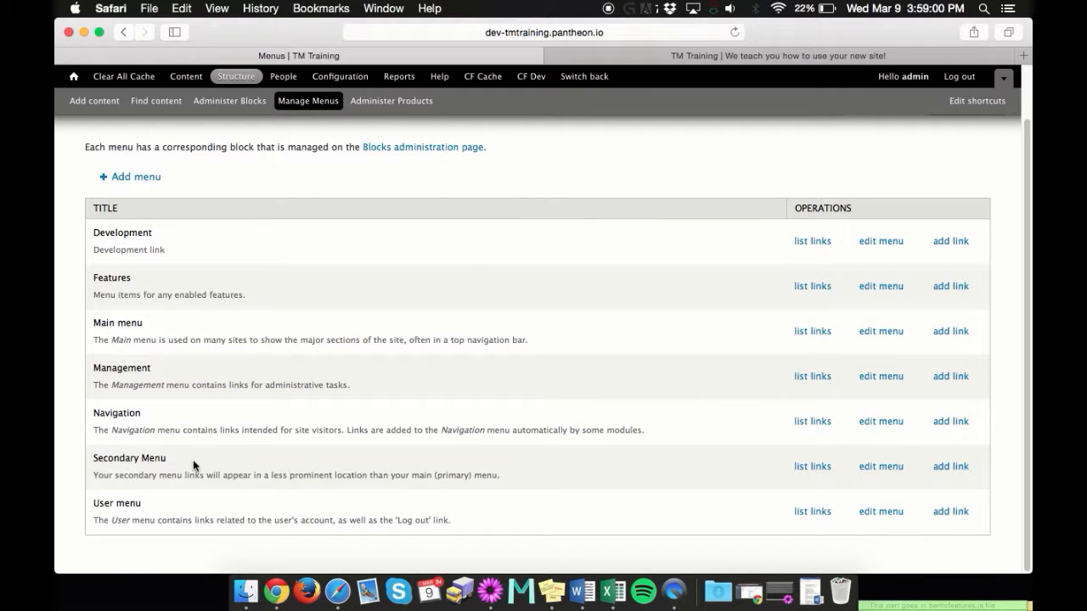
click(810, 466)
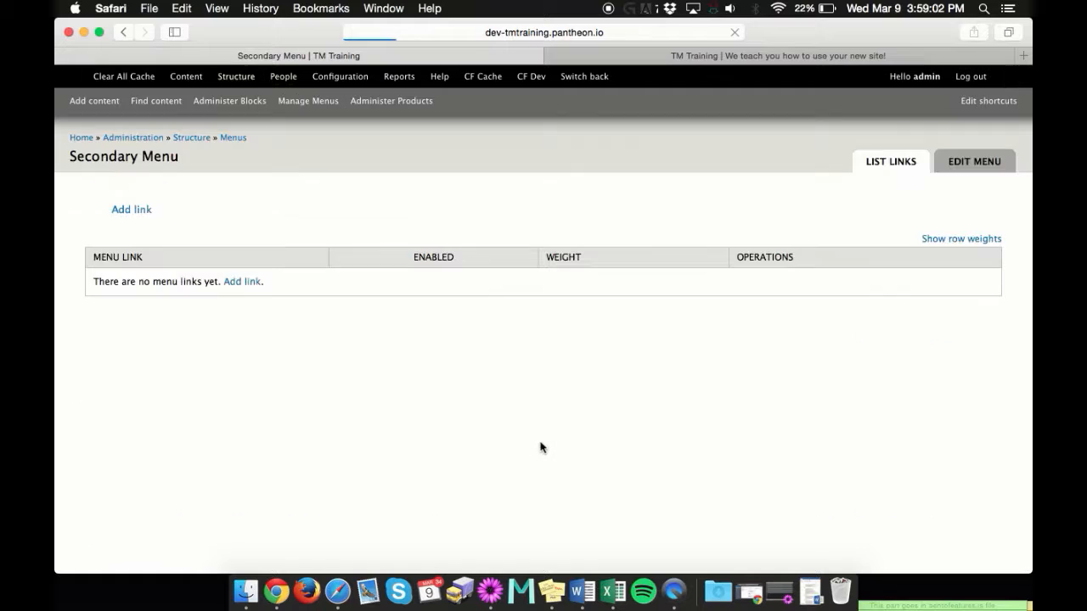
click(110, 209)
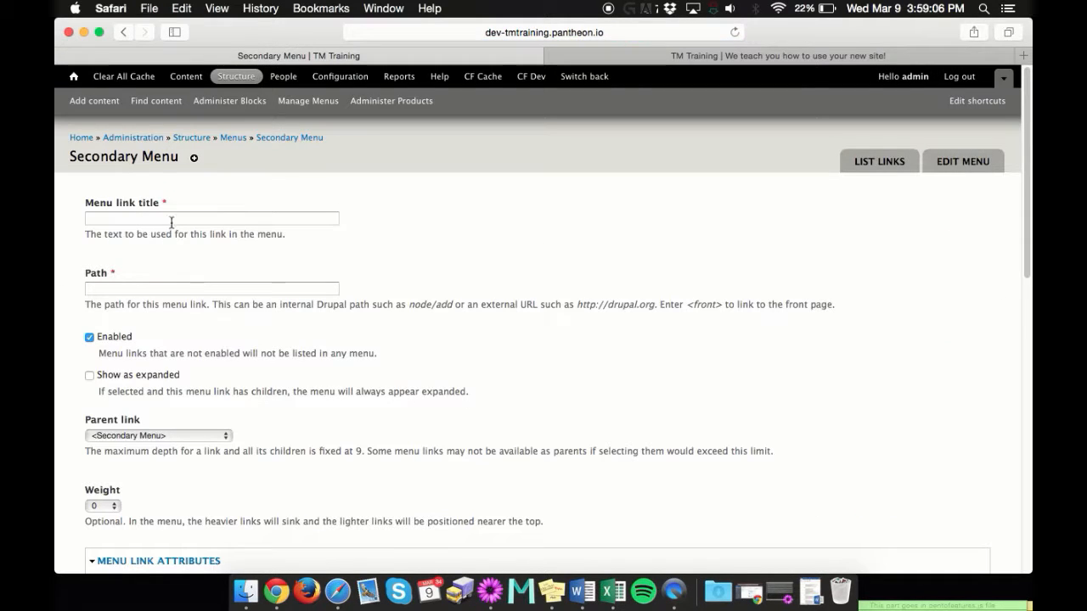
click(165, 216)
text(fa)
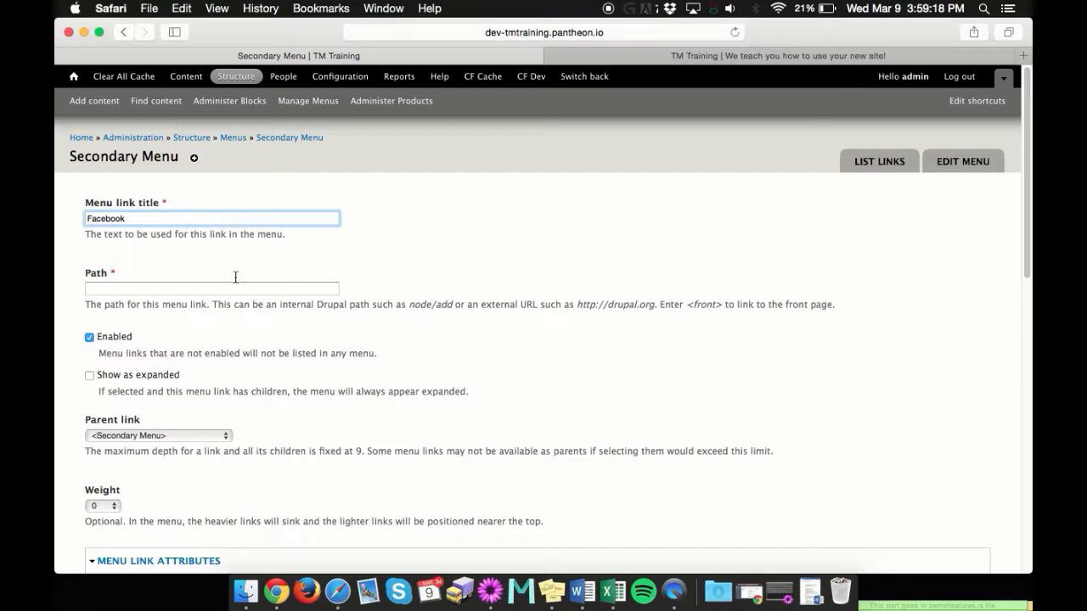
click(187, 290)
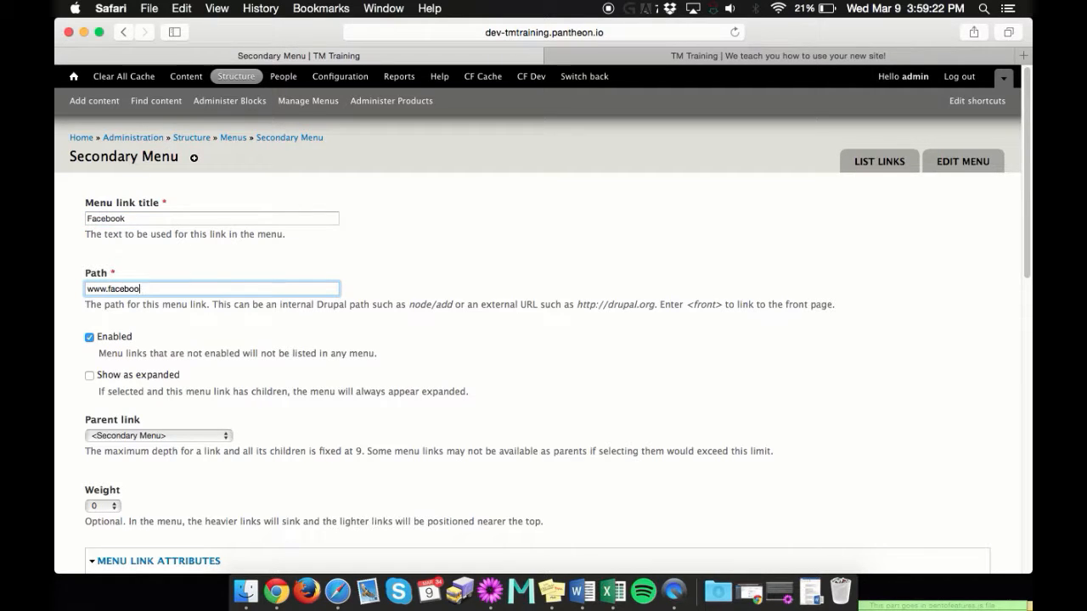
text(www.facebook.com)
click(547, 344)
- Set the Facebook link's target to New window (_blank) and try to save the link
scroll(331, 272, down, 2)
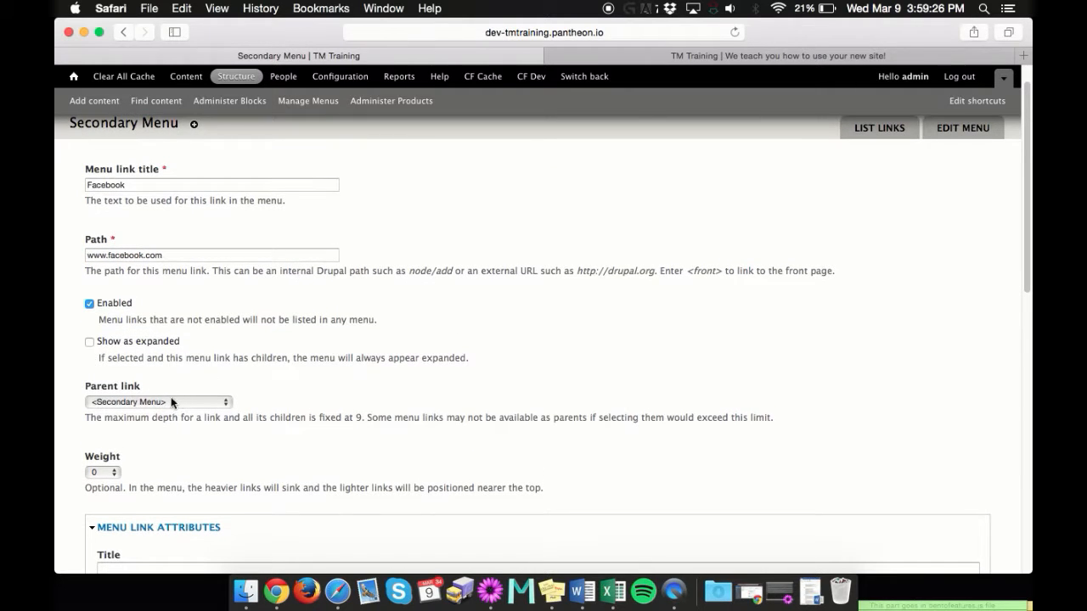
scroll(285, 344, down, 5)
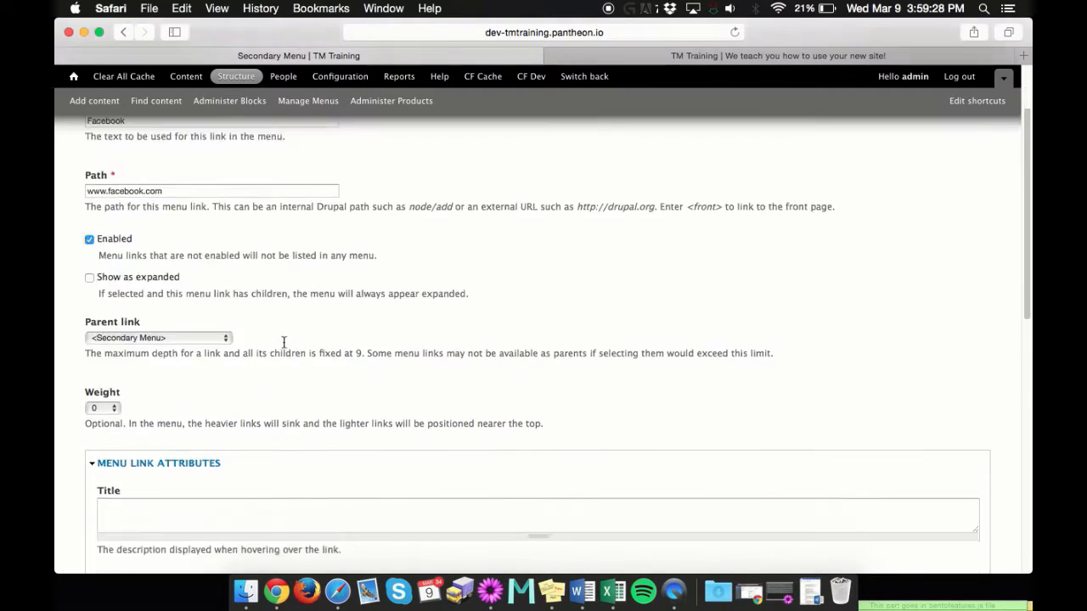
scroll(192, 346, down, 9)
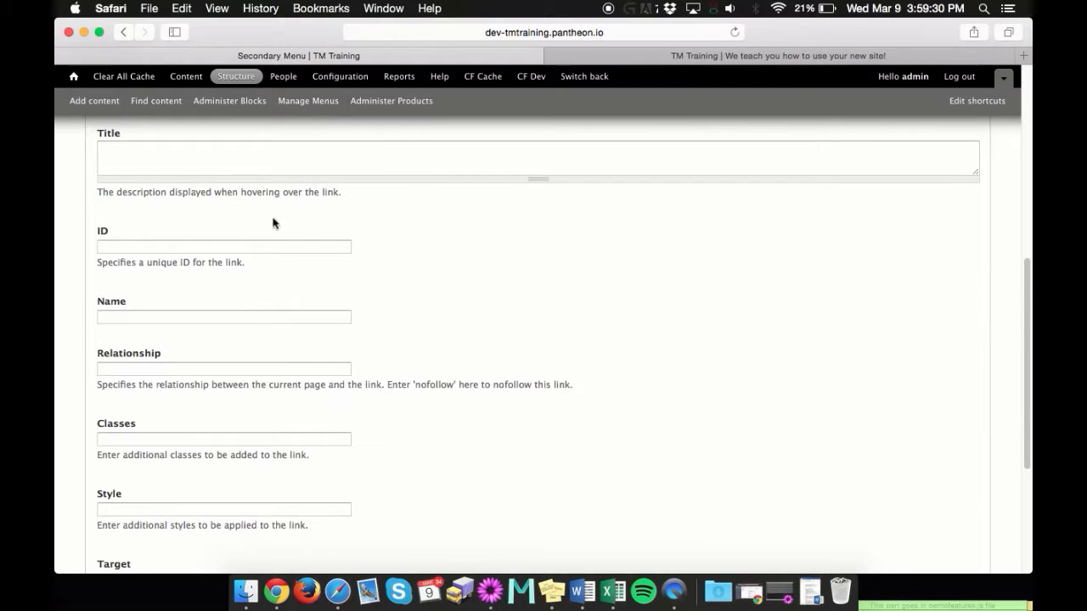
scroll(280, 229, down, 8)
click(153, 336)
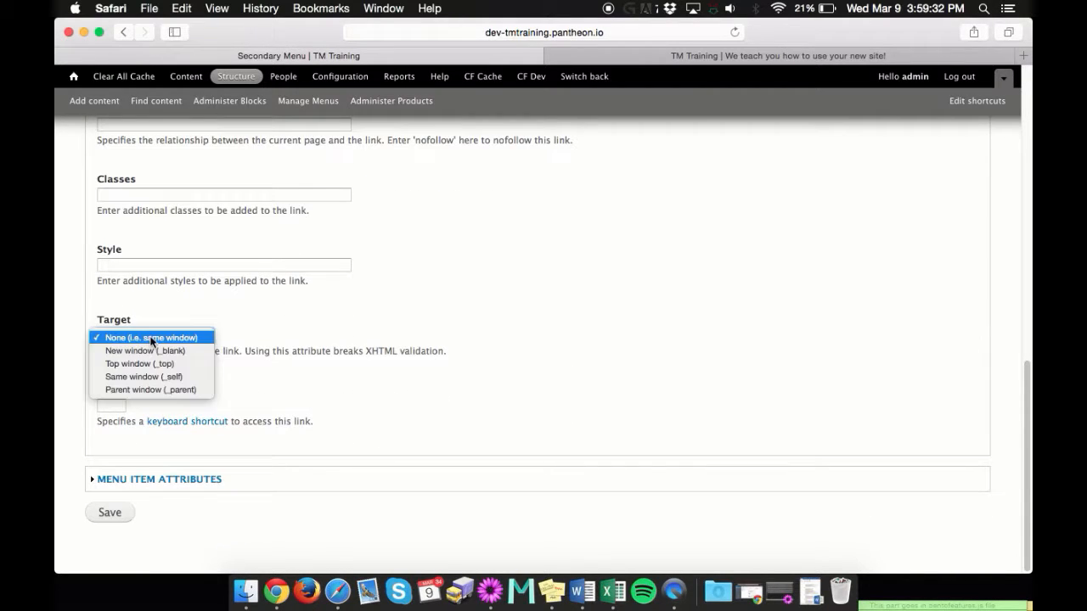
click(155, 348)
click(233, 537)
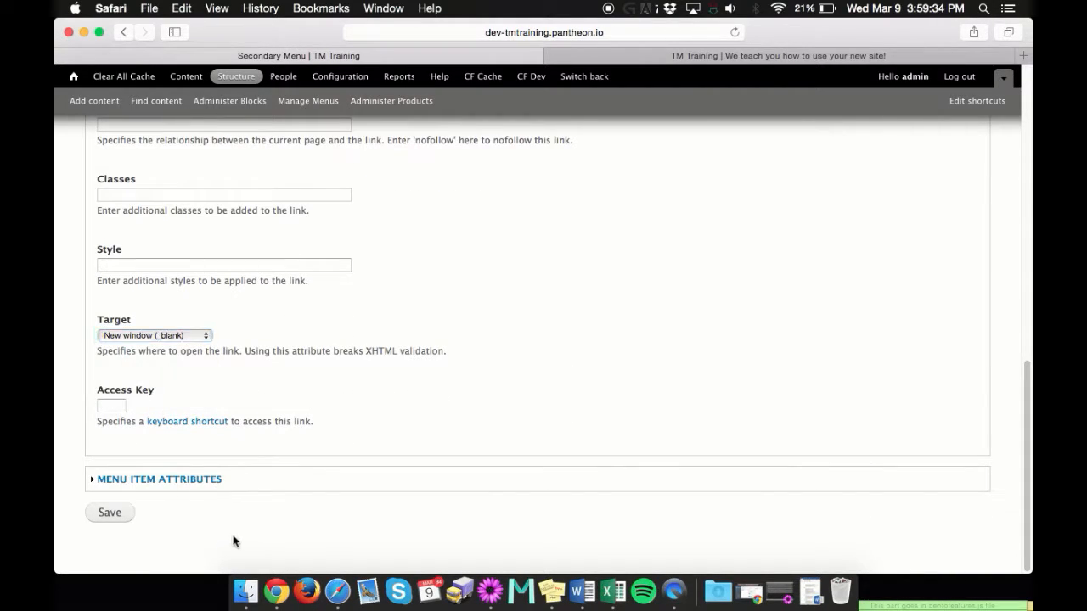
click(106, 518)
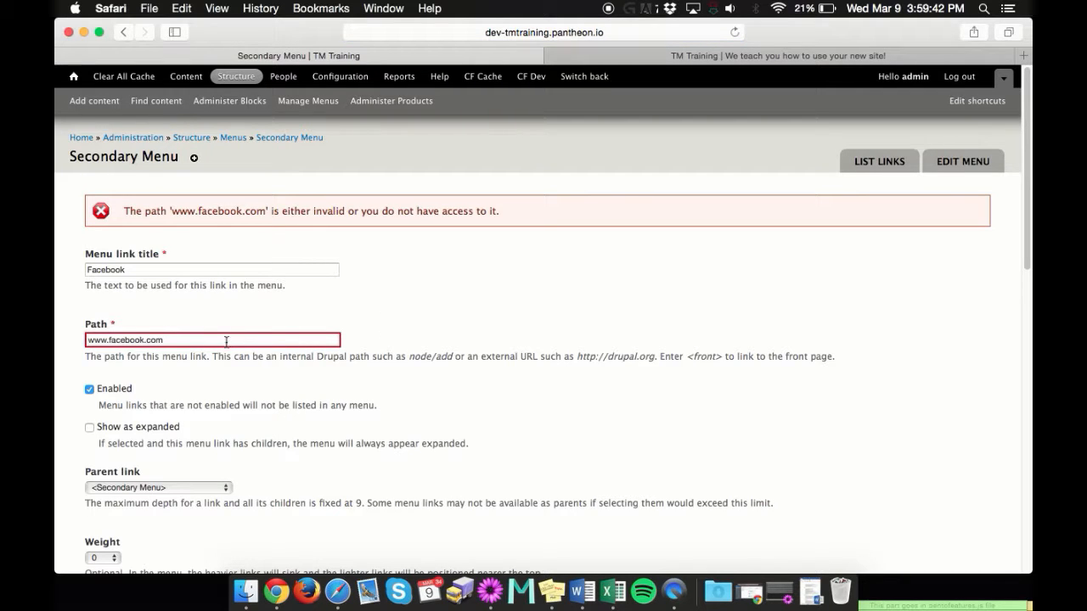
click(88, 338)
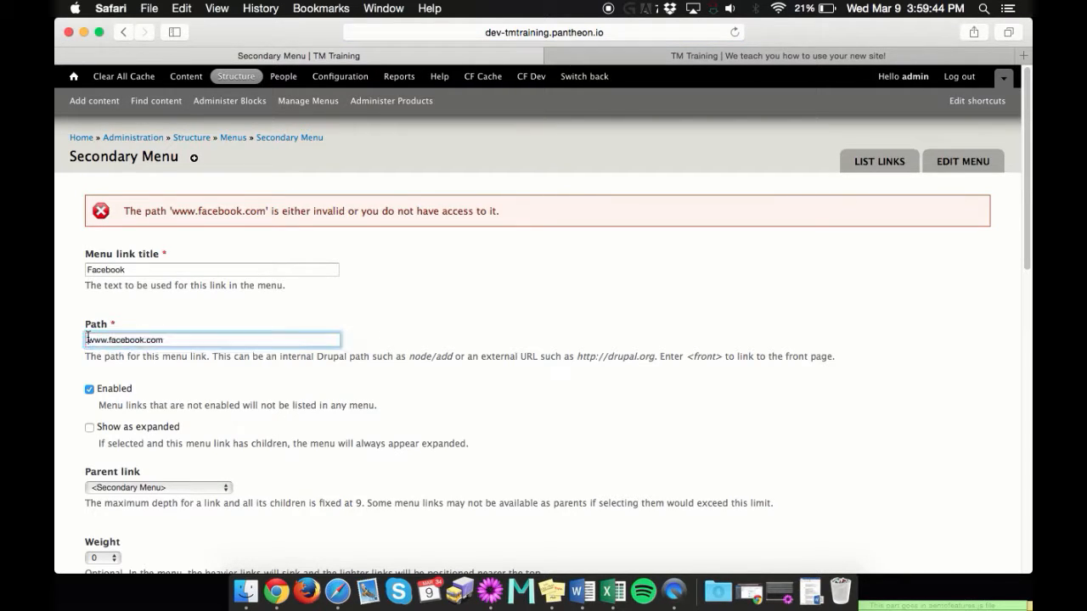
text(http://)
scroll(294, 329, down, 10)
click(107, 516)
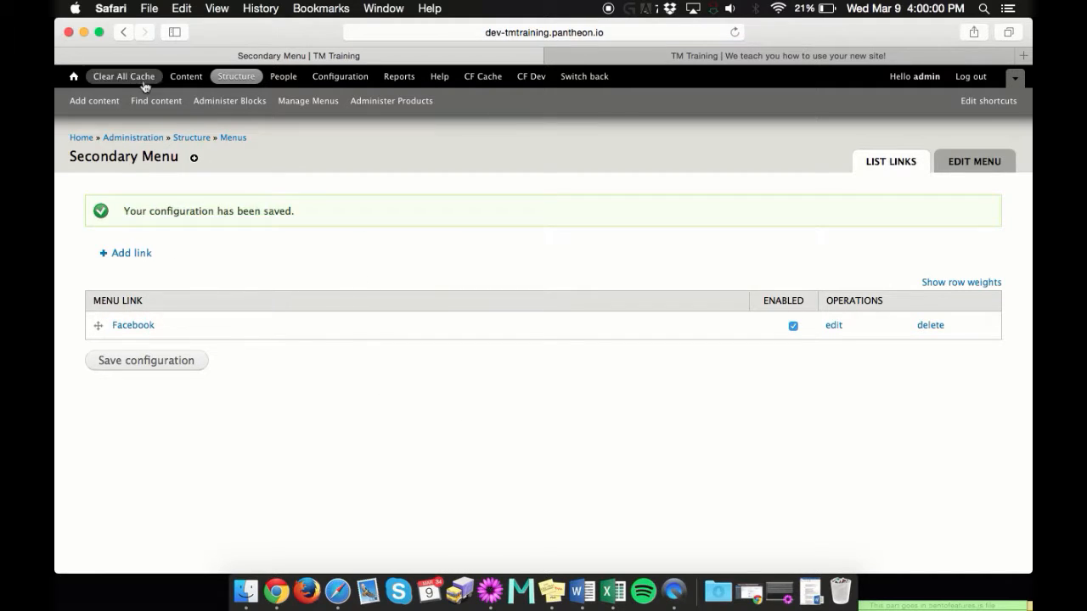
- Test the Facebook link in the home page header and close the Facebook page it opens
click(73, 77)
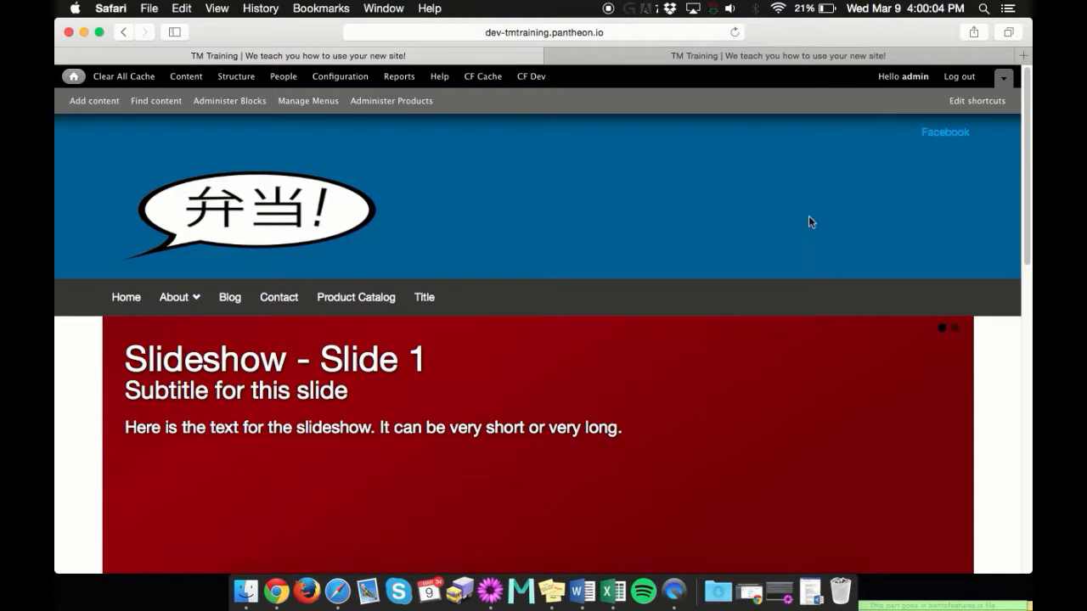
click(954, 139)
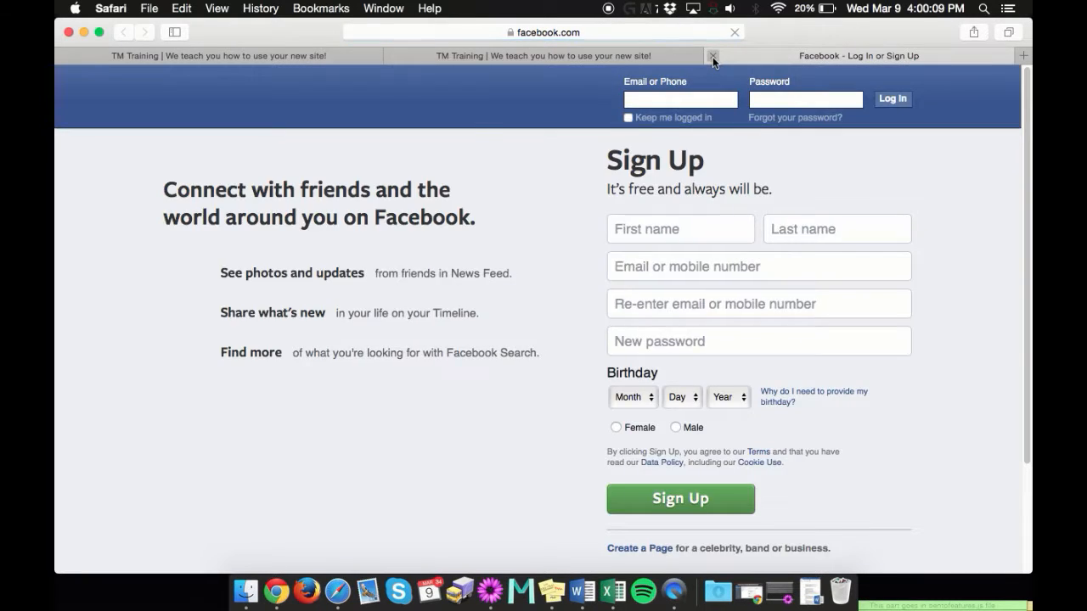
click(713, 56)
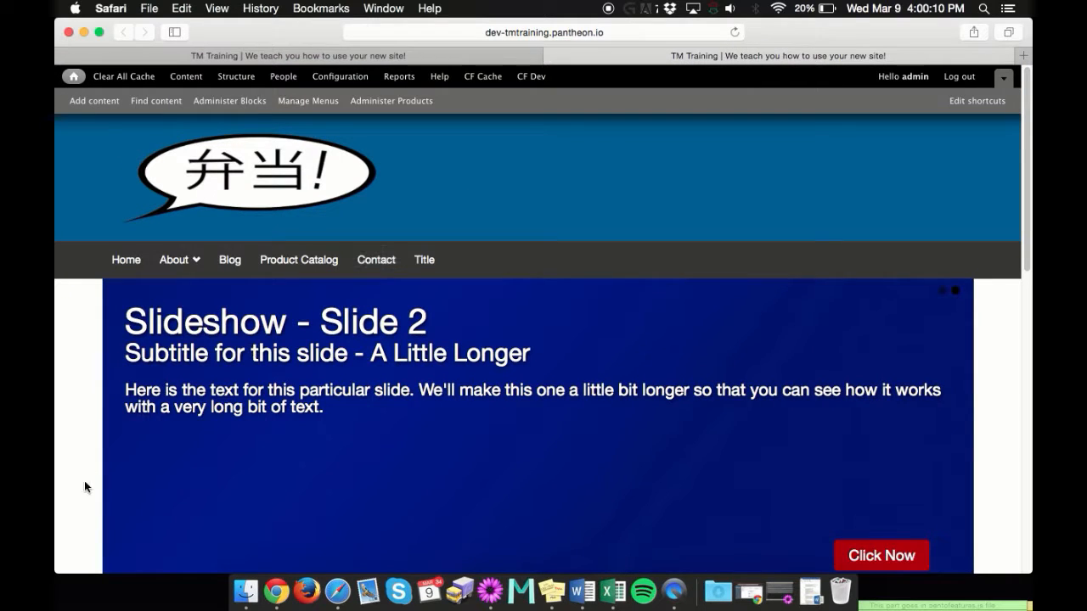
scroll(1008, 369, down, 1)
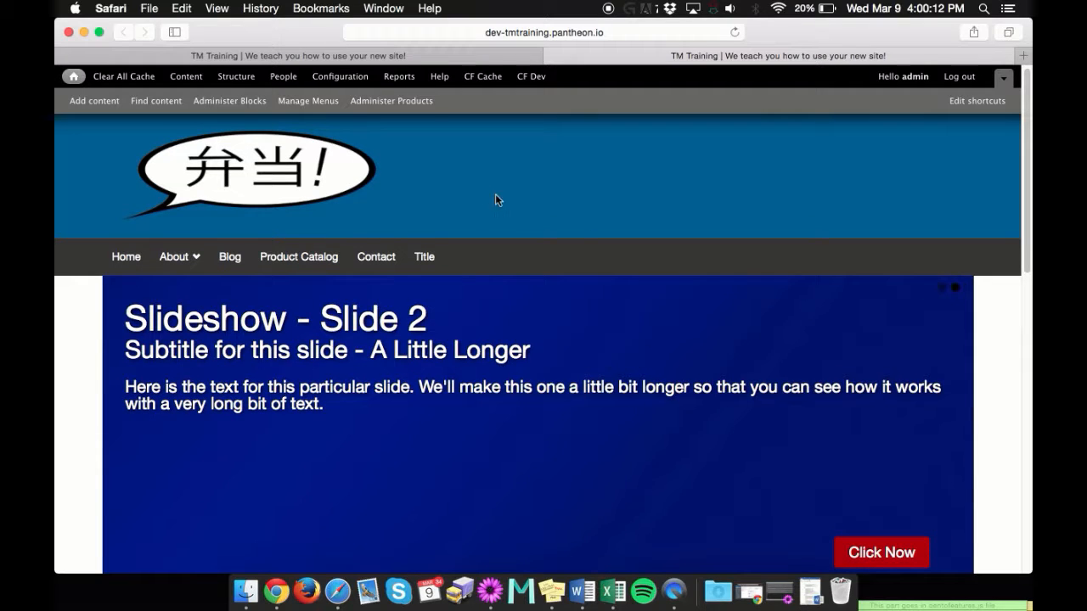
scroll(493, 191, up, 1)
- Disable the Facebook link in the Secondary Menu, save the configuration, and check the home page header
click(295, 103)
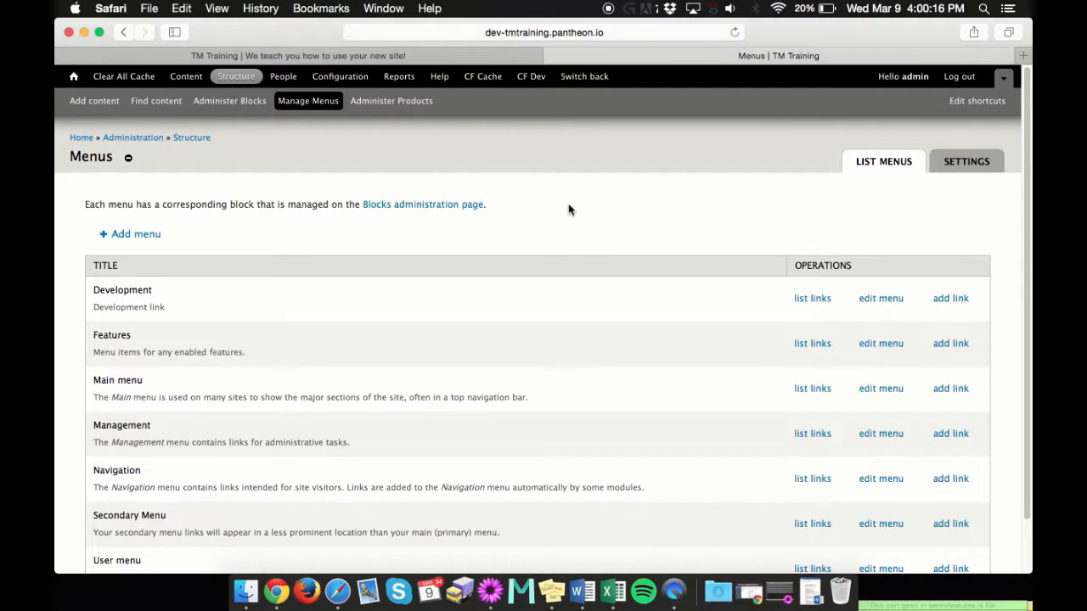
scroll(567, 207, down, 2)
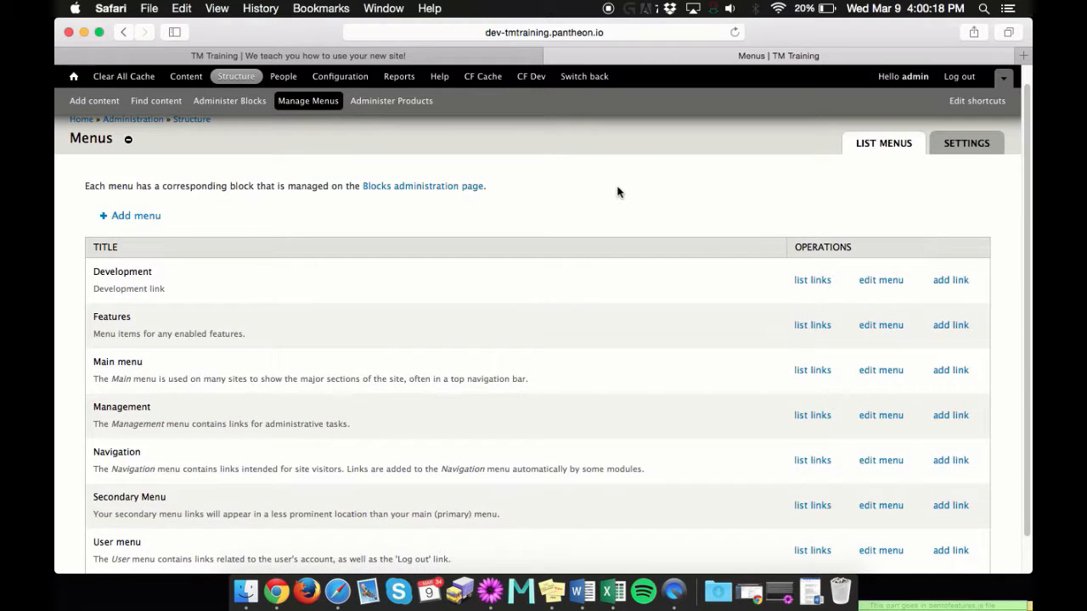
scroll(617, 192, down, 3)
click(807, 467)
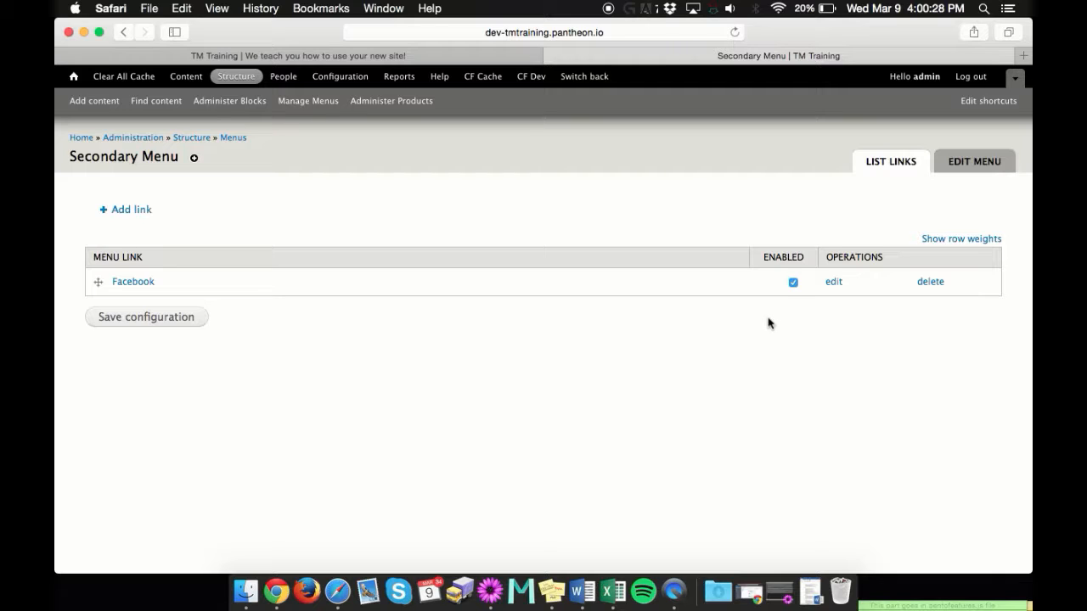
click(793, 282)
click(177, 318)
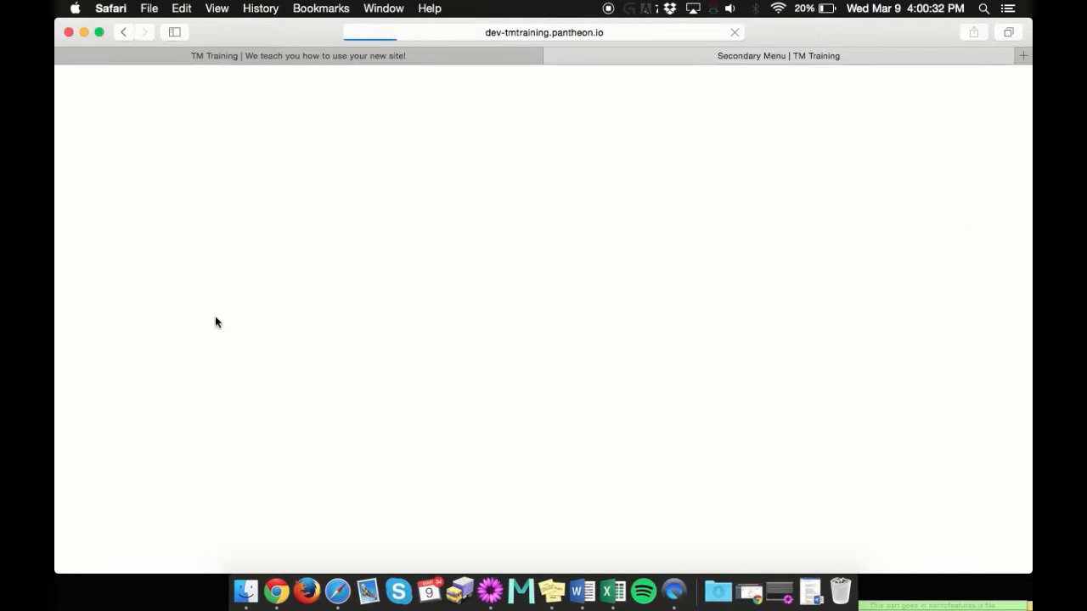
click(74, 76)
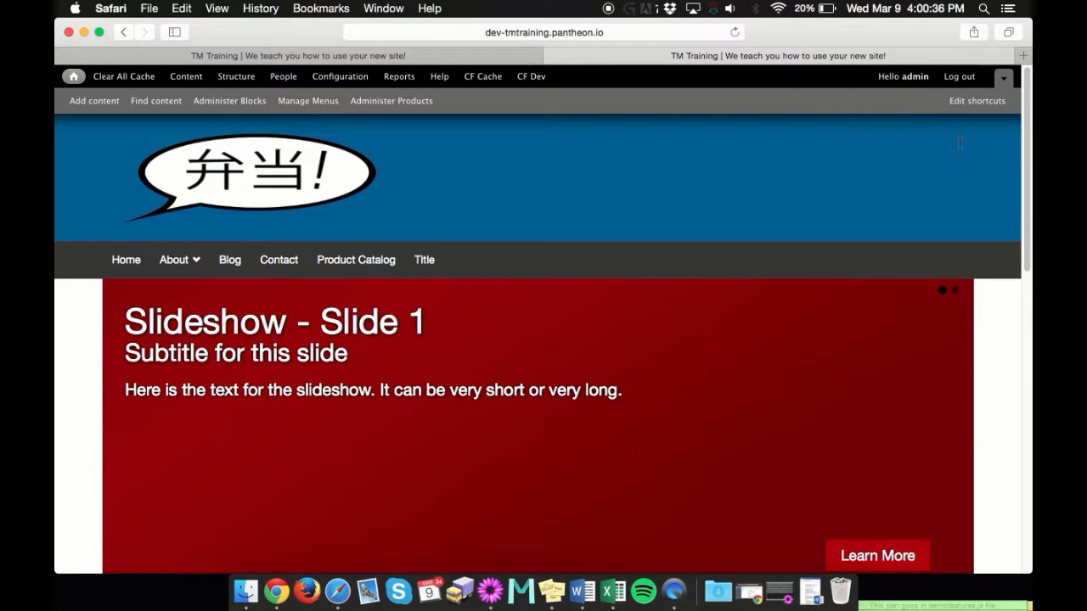
- Re-enable the Facebook link in the Secondary Menu and save the configuration
click(321, 103)
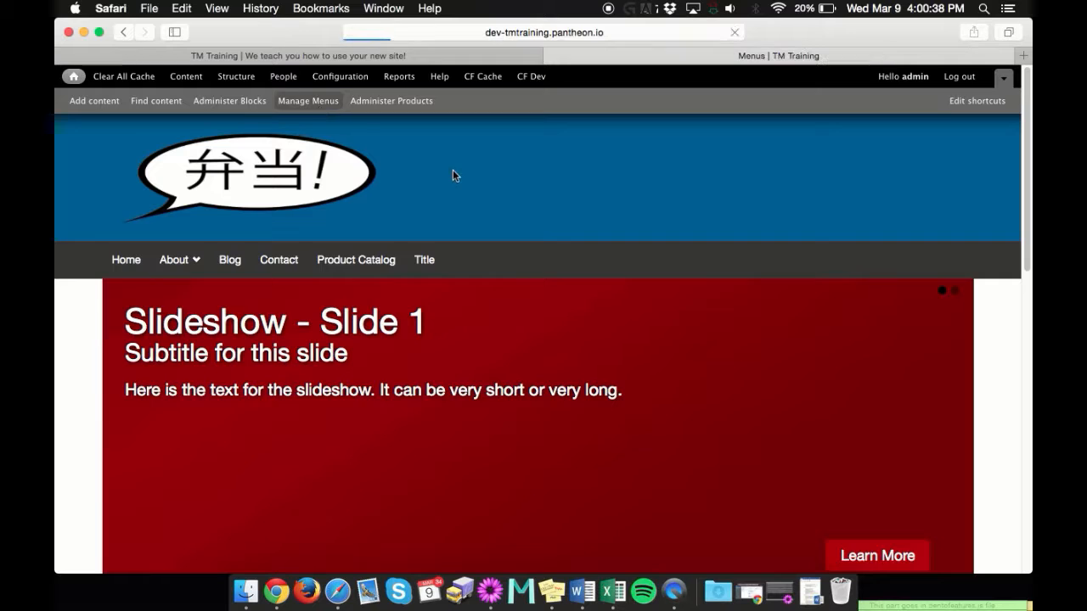
scroll(453, 294, down, 1)
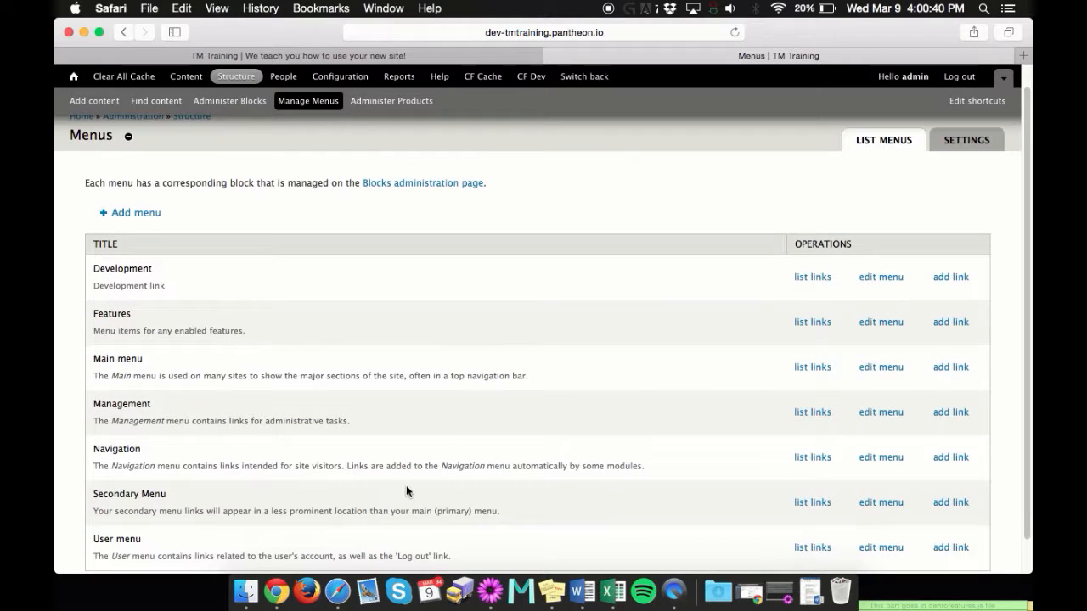
click(804, 505)
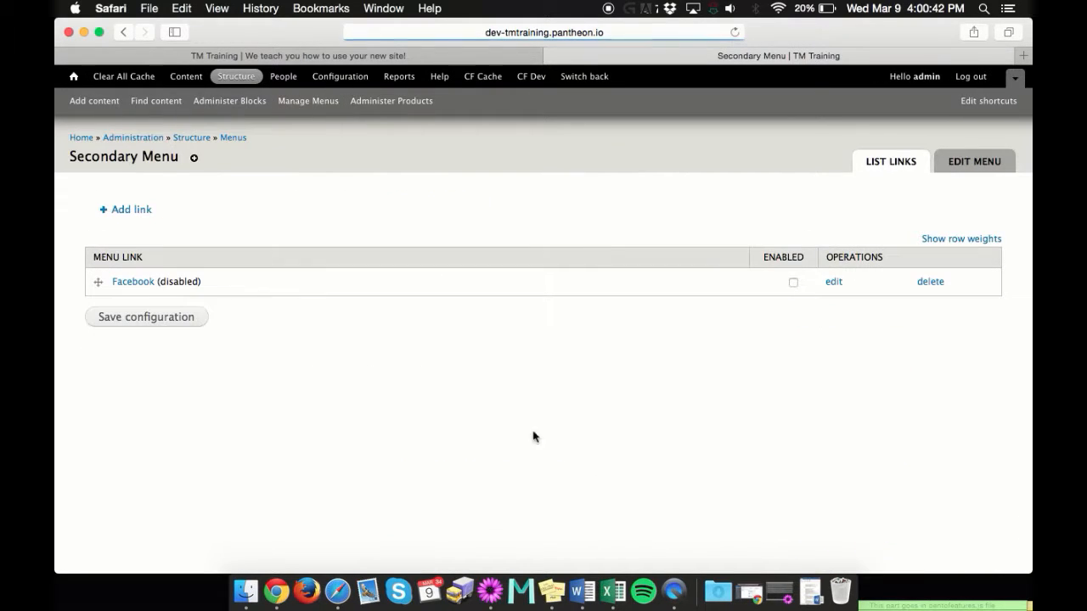
drag(159, 282, 200, 282)
click(506, 382)
click(792, 284)
click(146, 317)
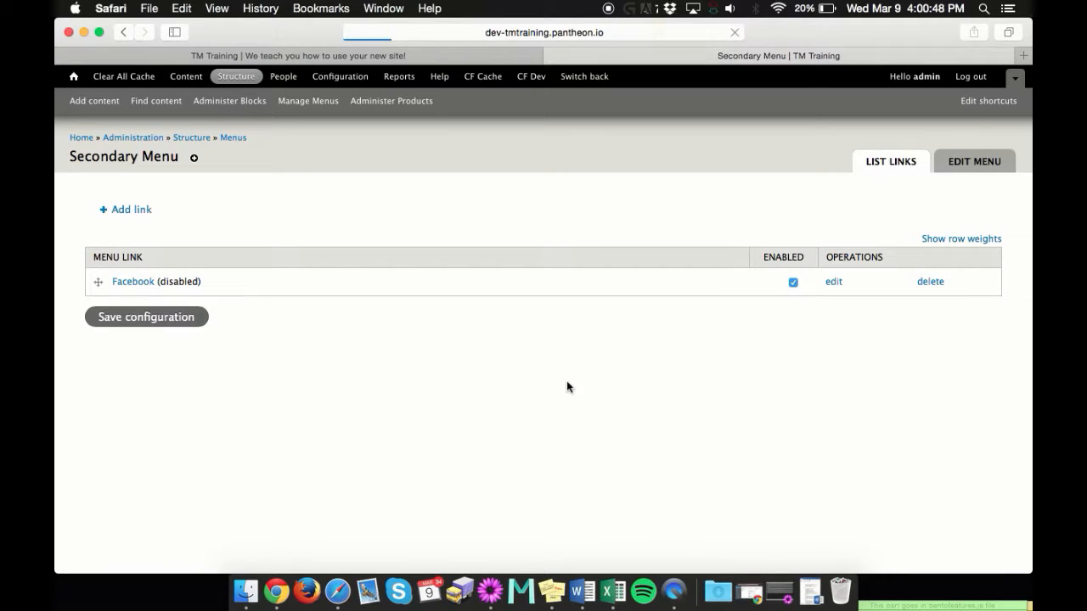
- Return to the home page, open the re-enabled Facebook link from the header, and close the Facebook page
click(74, 77)
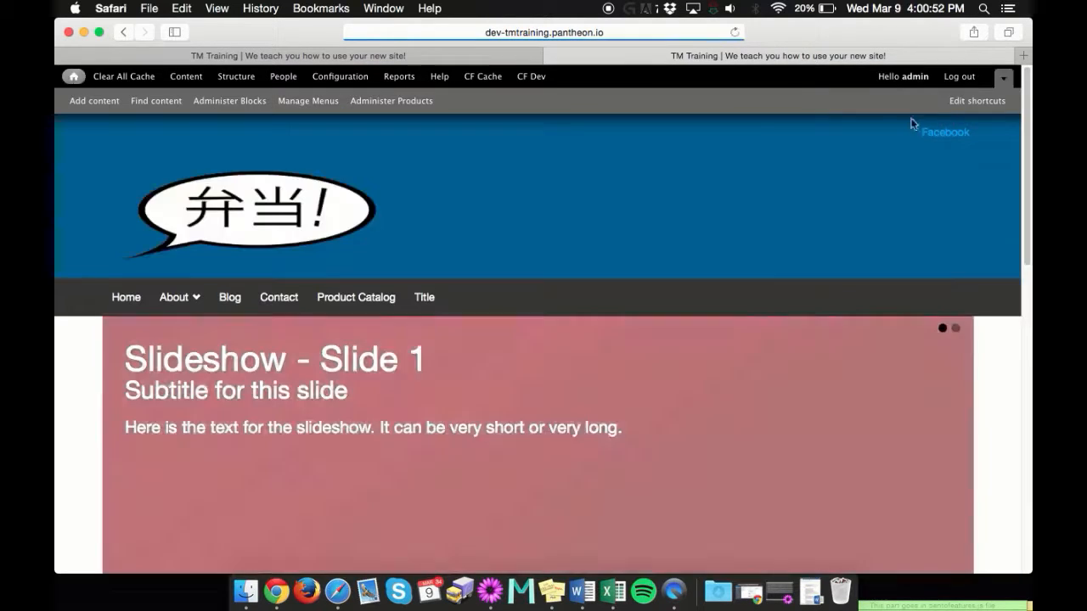
click(931, 134)
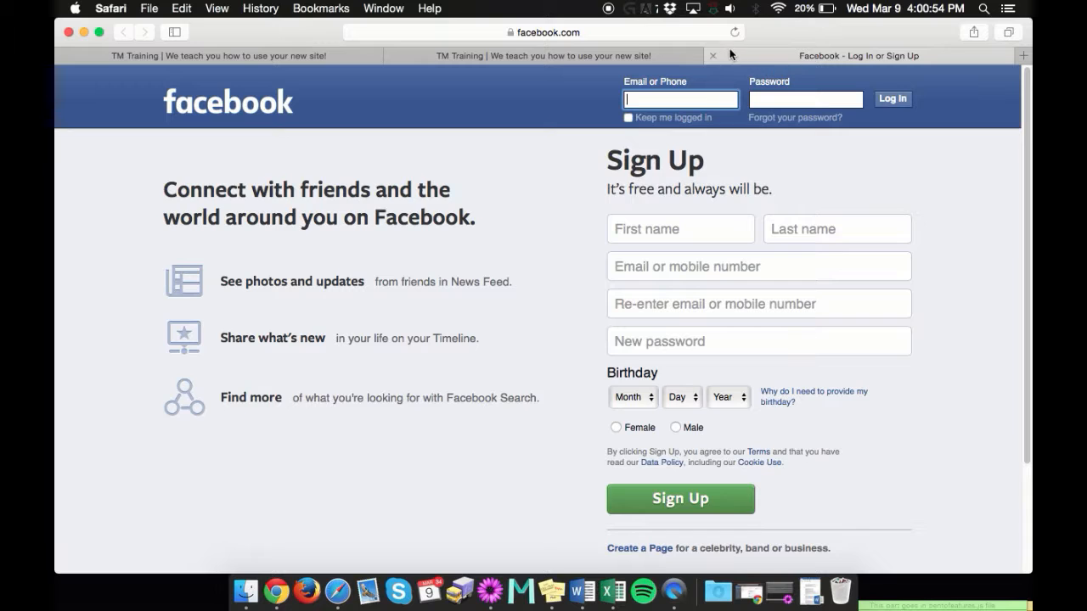
click(712, 55)
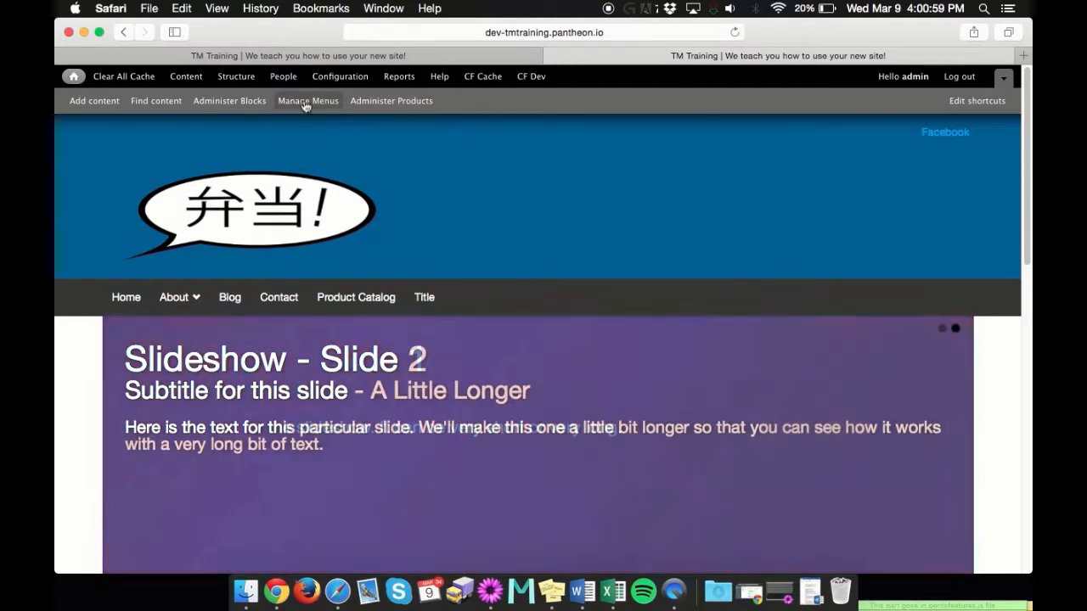
- Delete the Facebook link from the Secondary Menu and return to the home page
click(307, 101)
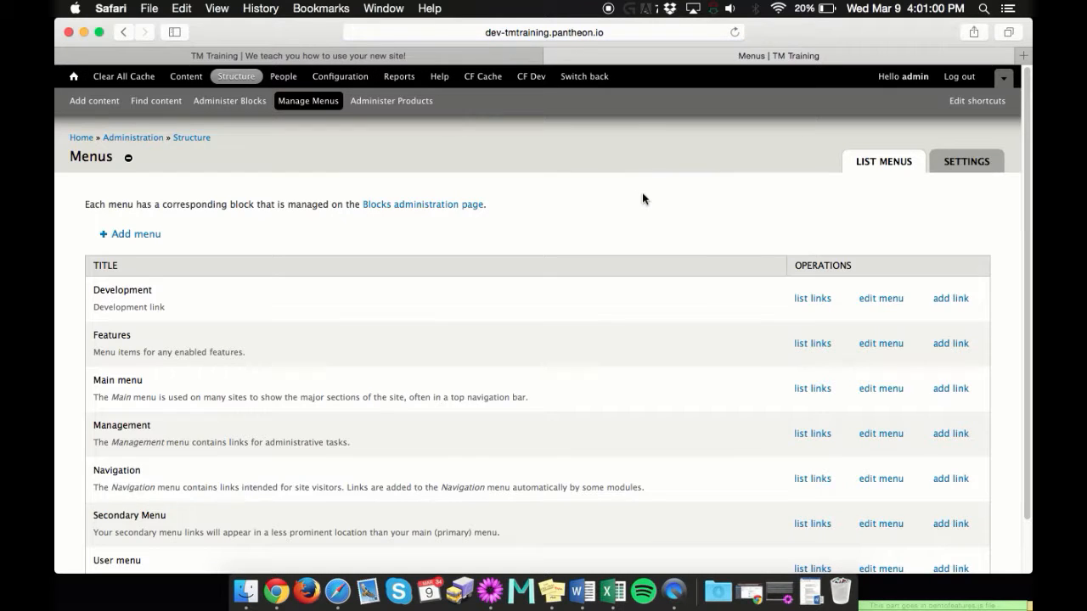
scroll(648, 204, down, 2)
click(802, 463)
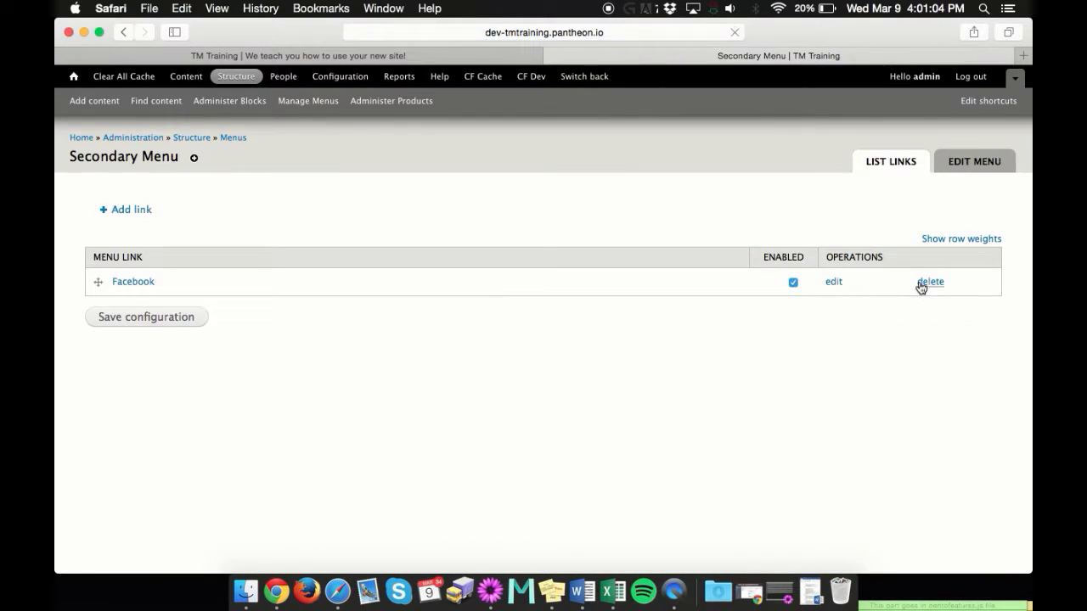
click(119, 223)
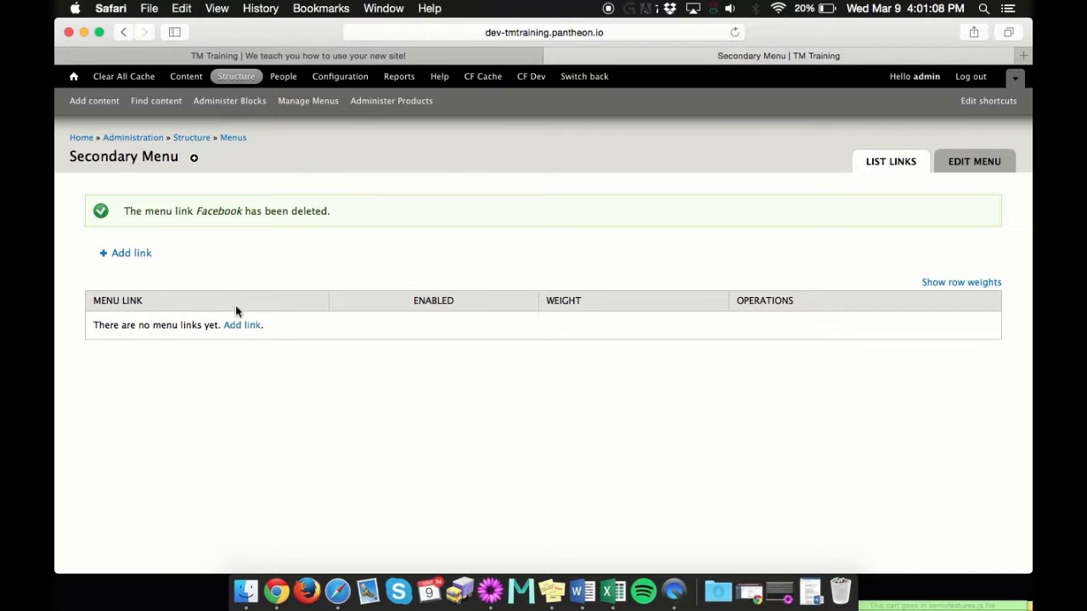
click(74, 76)
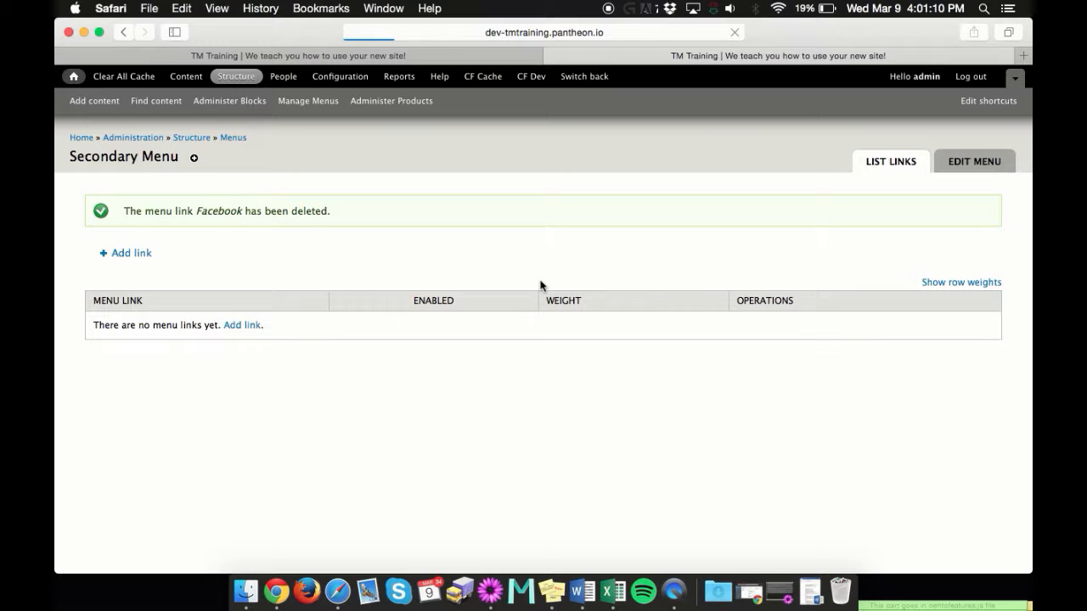